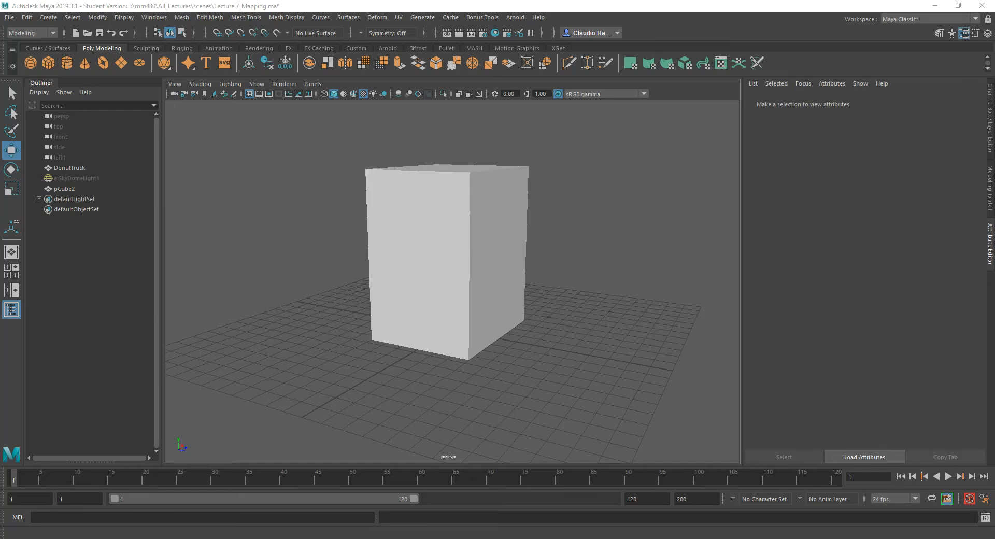
- Select the box in the perspective view and open the UV Editor to show its UV layout
alt+drag(462, 265, 459, 287)
click(459, 287)
mouse_move(426, 317)
alt+mouse_down()
mouse_move(500, 296)
mouse_move(409, 302)
mouse_move(427, 304)
alt+mouse_up()
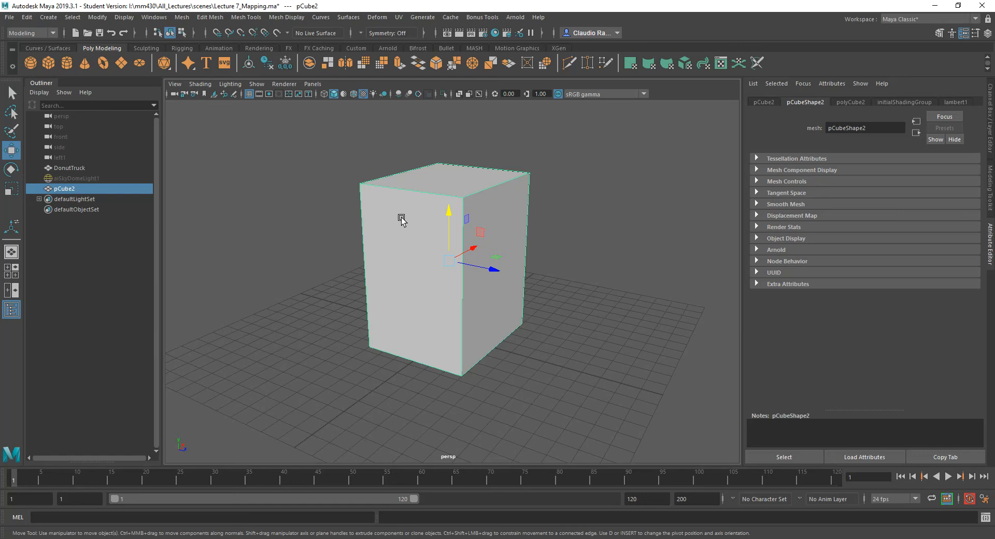
click(399, 17)
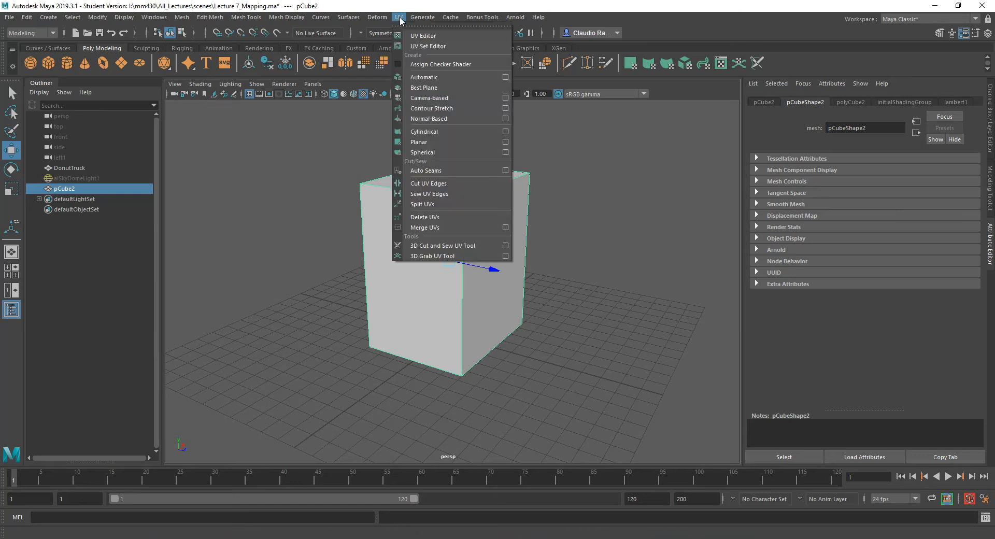
click(425, 36)
drag(385, 29, 387, 38)
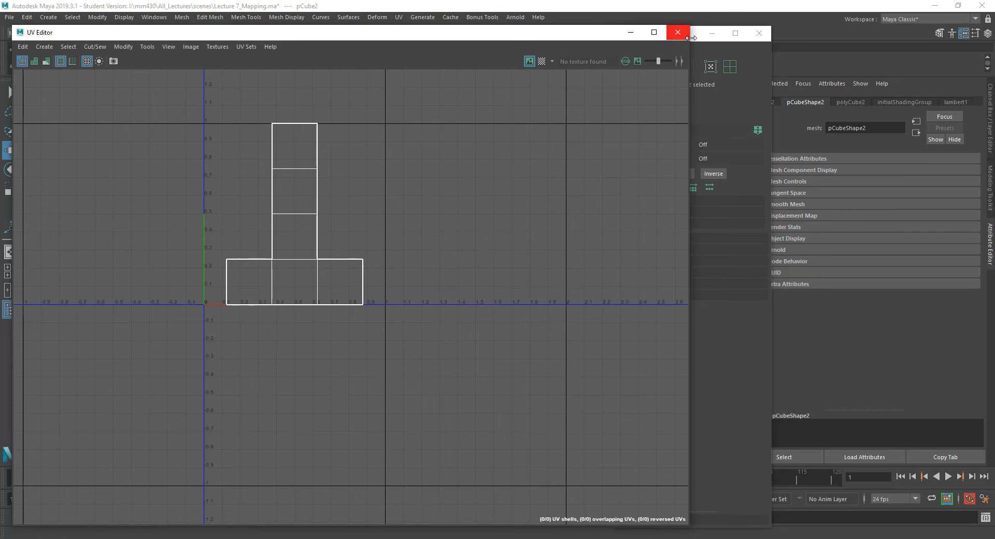
- Place the UV Editor window beside the box so the model and its UV layout are both in view
drag(696, 34, 686, 63)
drag(611, 35, 666, 48)
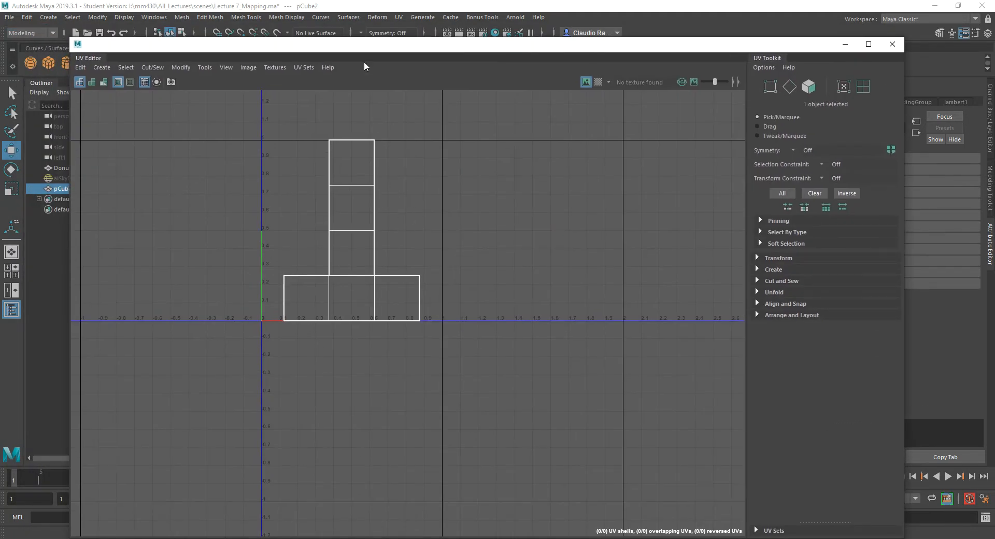
drag(379, 56, 835, 121)
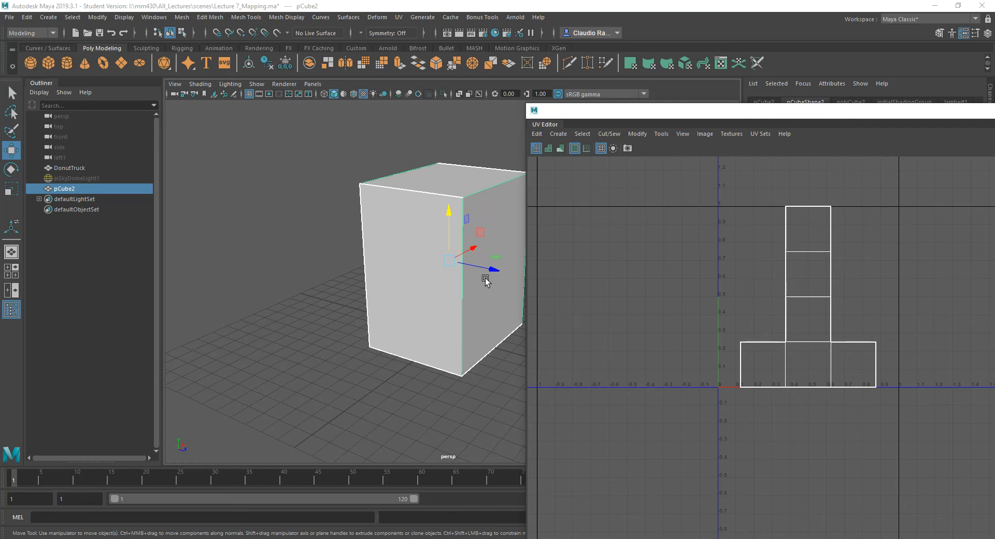
alt+drag(485, 288, 471, 306)
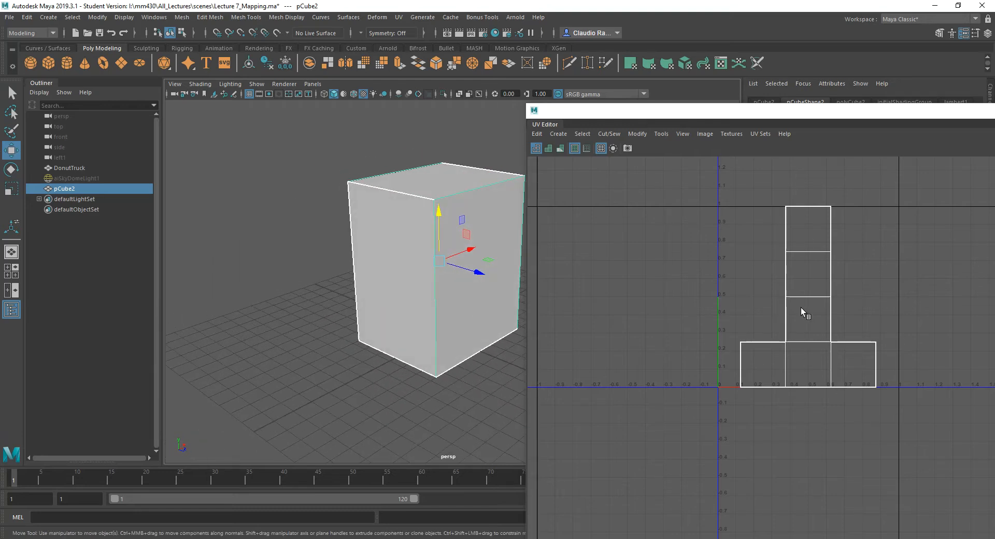
drag(747, 119, 679, 123)
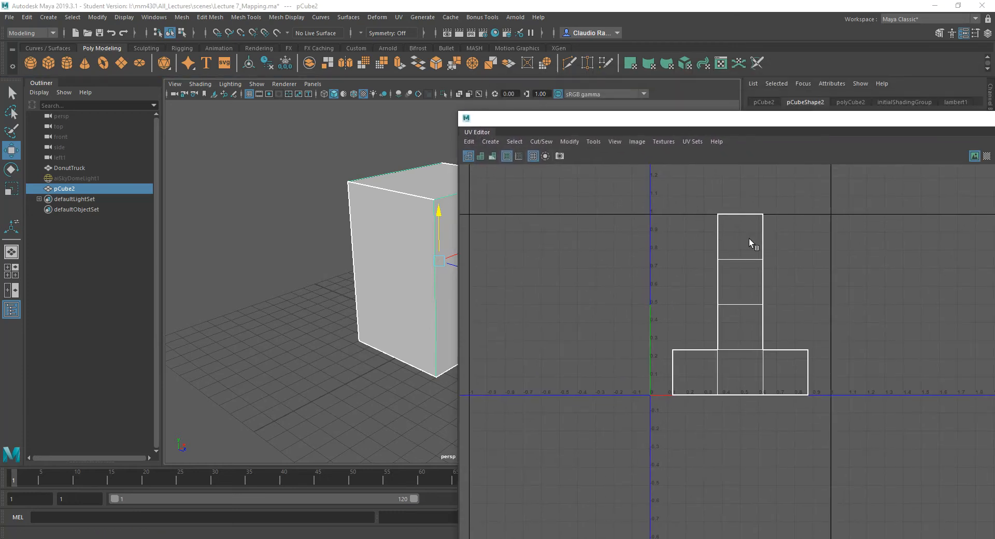
- Try out the component selection modes on the box's UV layout, including UV Shell and UV
right_drag(736, 245, 691, 229)
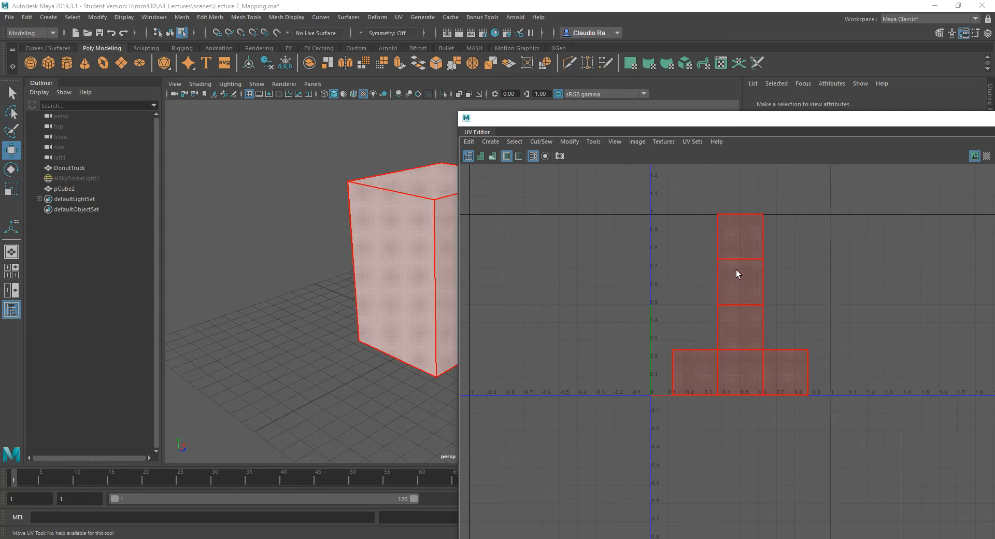
right_drag(725, 358, 684, 368)
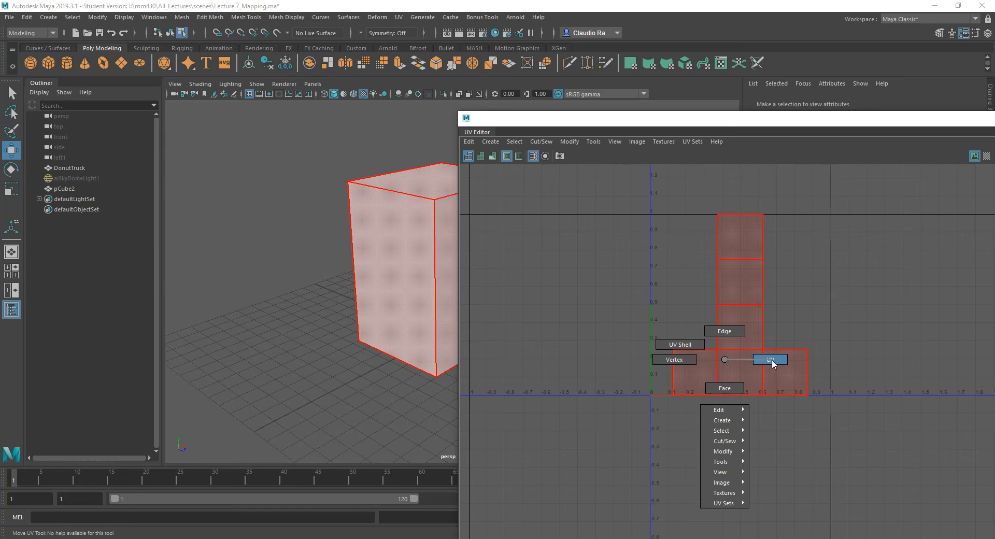
mouse_move(772, 359)
right_down()
mouse_move(667, 364)
mouse_move(676, 346)
mouse_move(763, 358)
right_up()
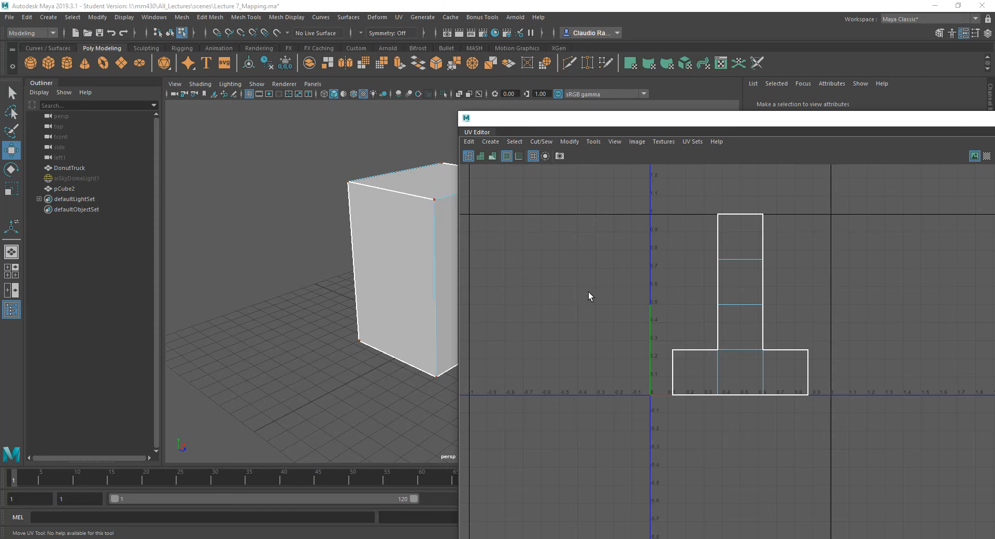
- Move the UV Editor window clear of the viewport and return the box to Object Mode
drag(630, 128, 428, 160)
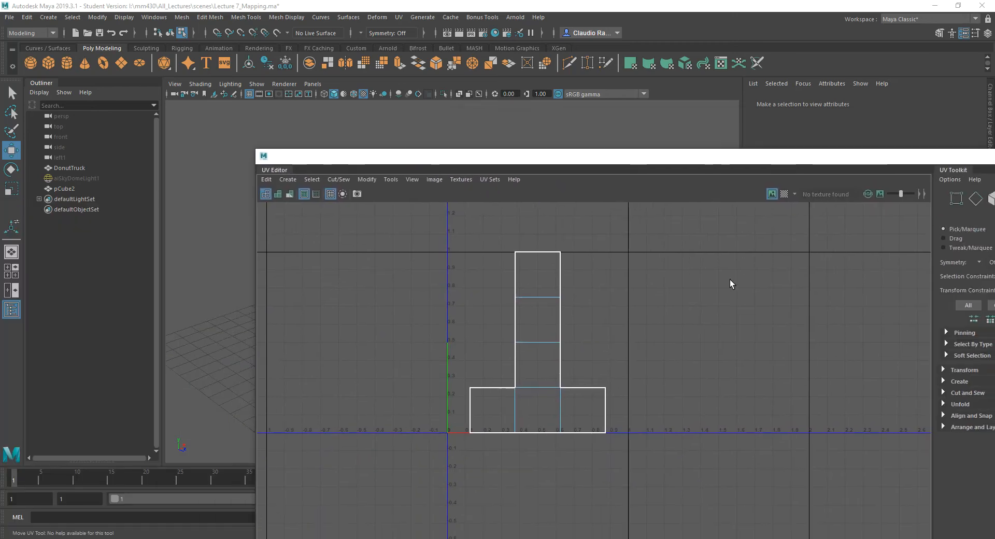
drag(490, 164, 0, 62)
right_drag(449, 235, 503, 222)
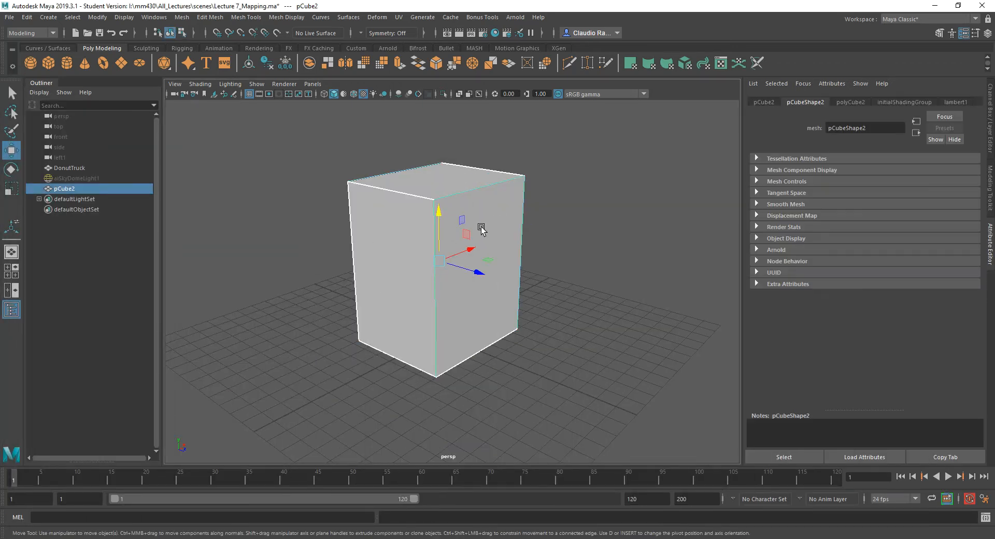
- Assign a new Blinn material to the box and name it BoxMat
right_click(482, 229)
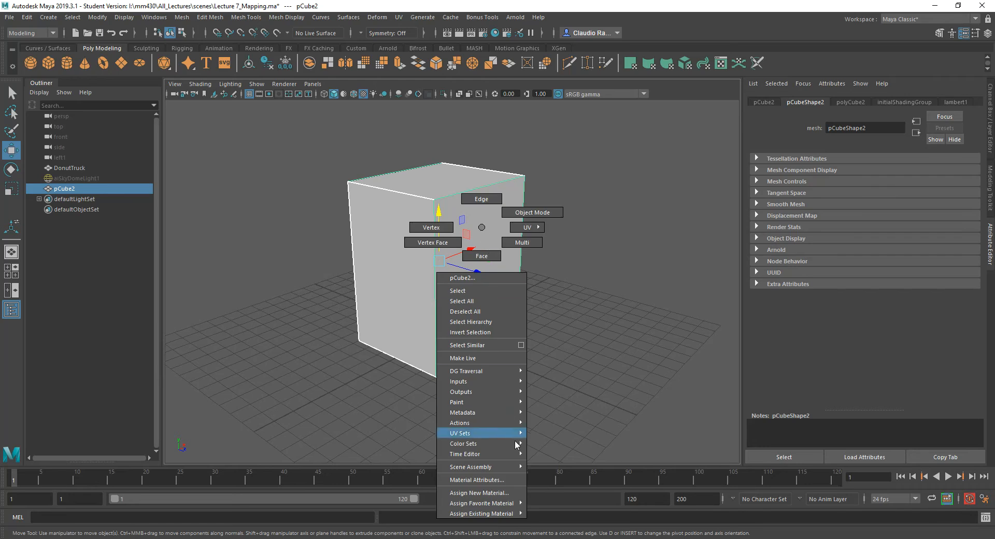
mouse_move(518, 503)
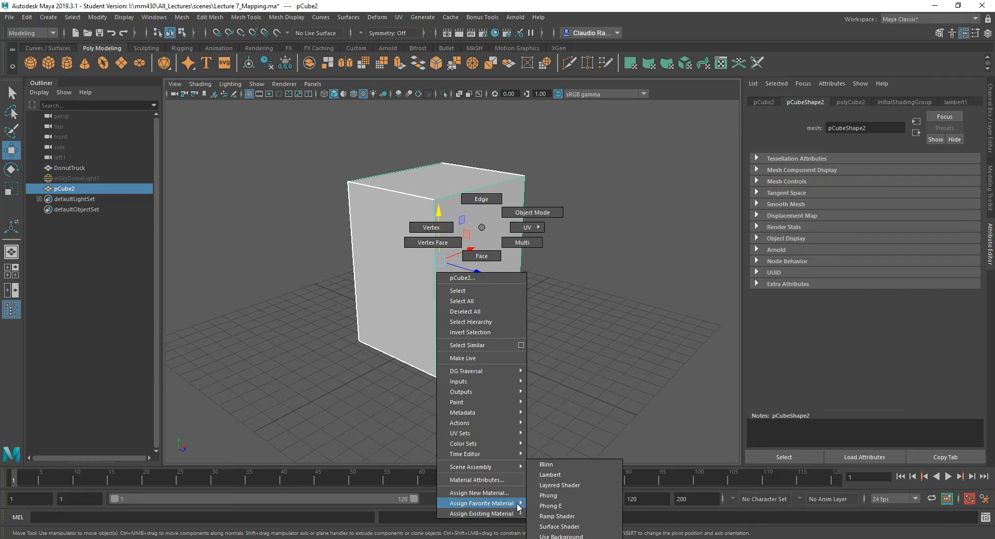
click(548, 465)
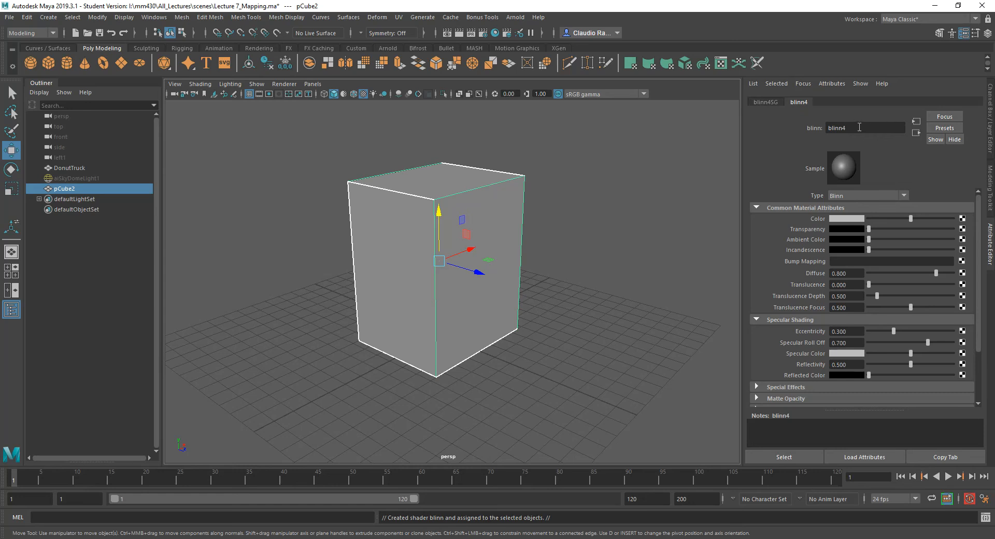
text(BoxMat)
key(Return)
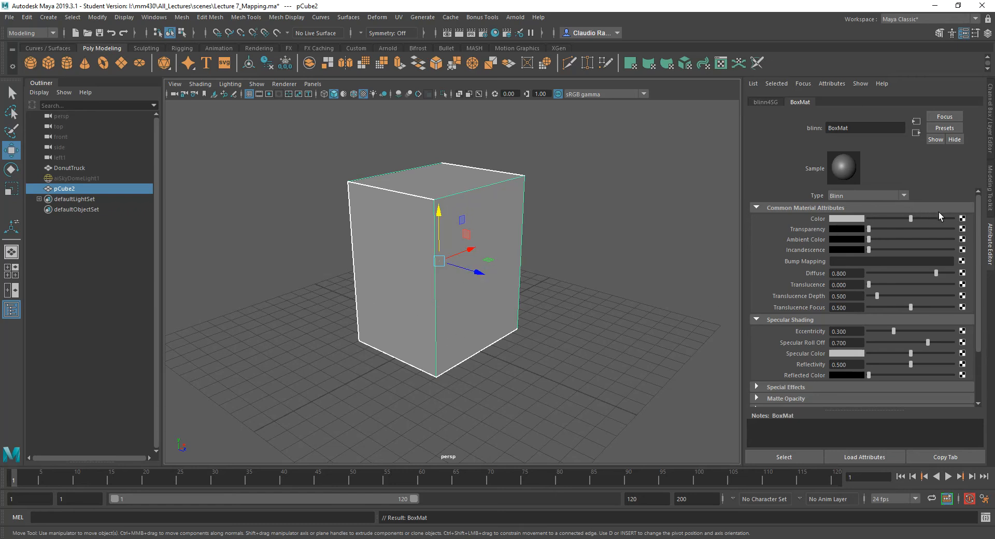
- Connect a File texture to BoxMat's Color attribute
click(962, 218)
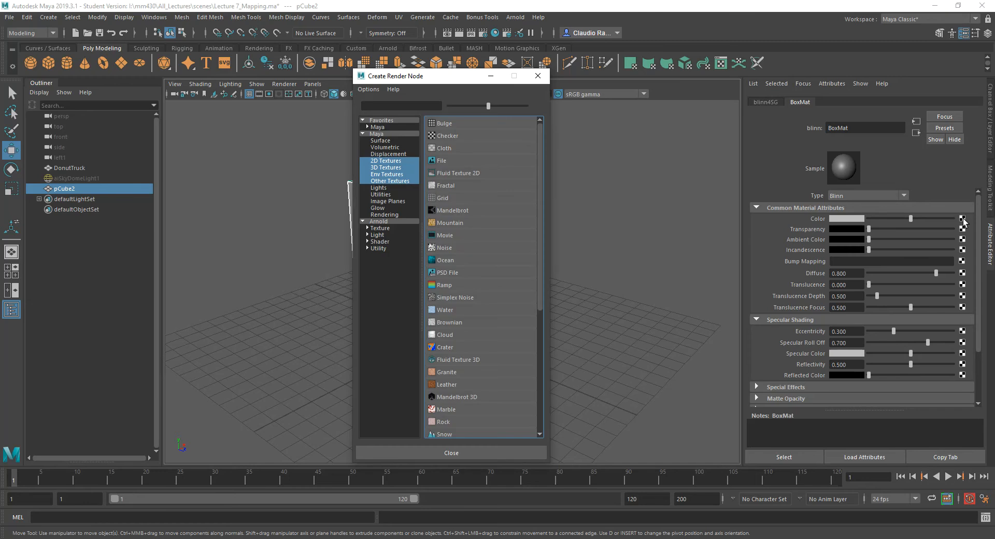
drag(439, 77, 516, 56)
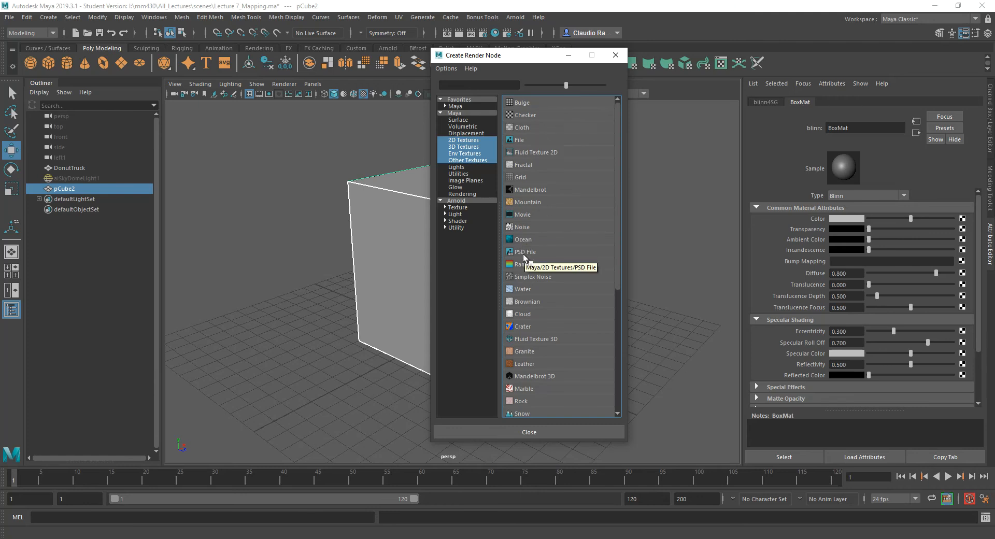
click(523, 141)
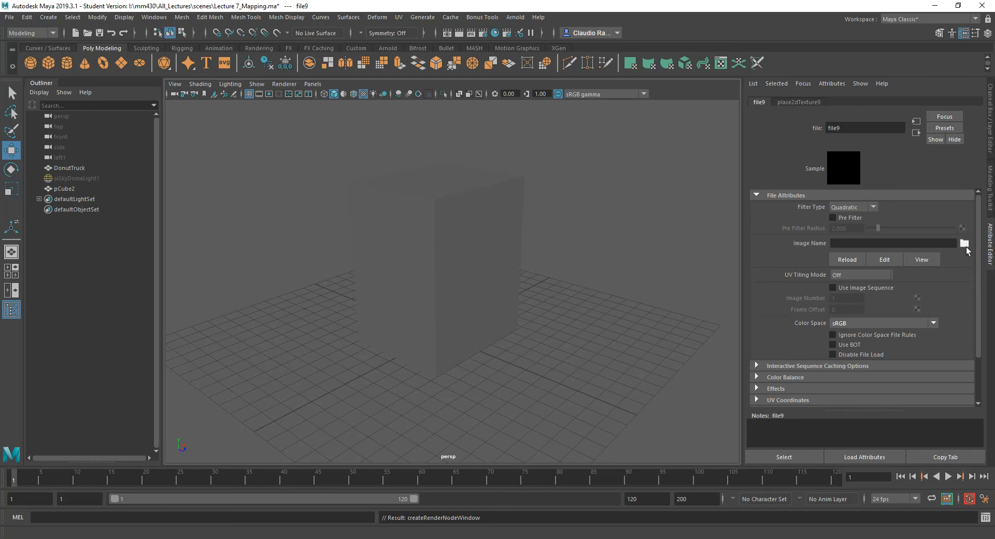
- Clear the selection, reselect the box and reopen the file texture node connected to BoxMat's Color
click(620, 217)
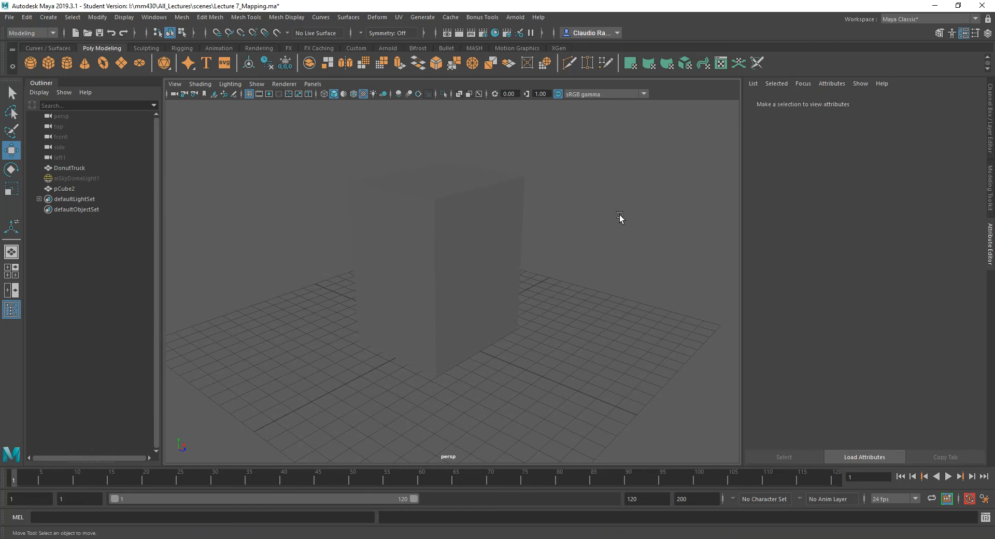
click(462, 240)
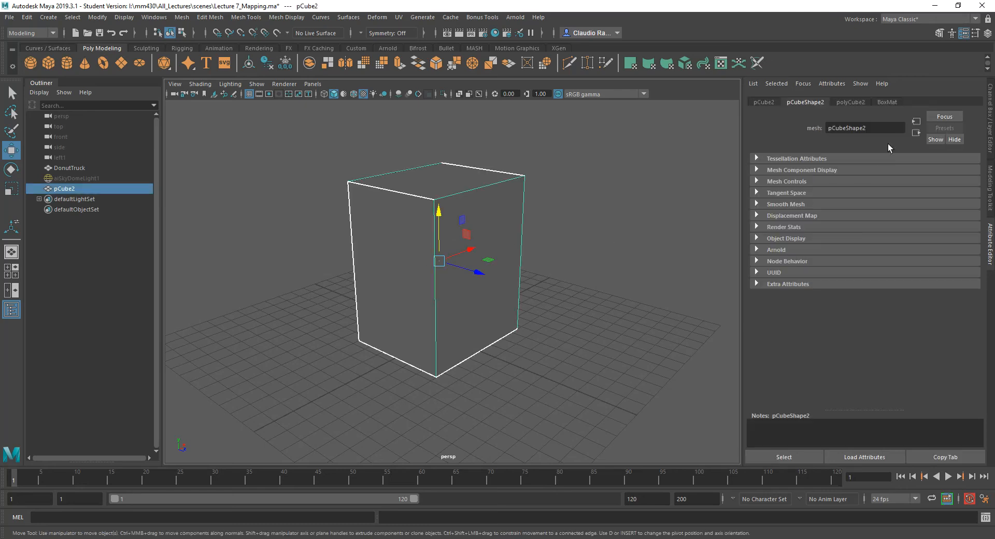
click(891, 104)
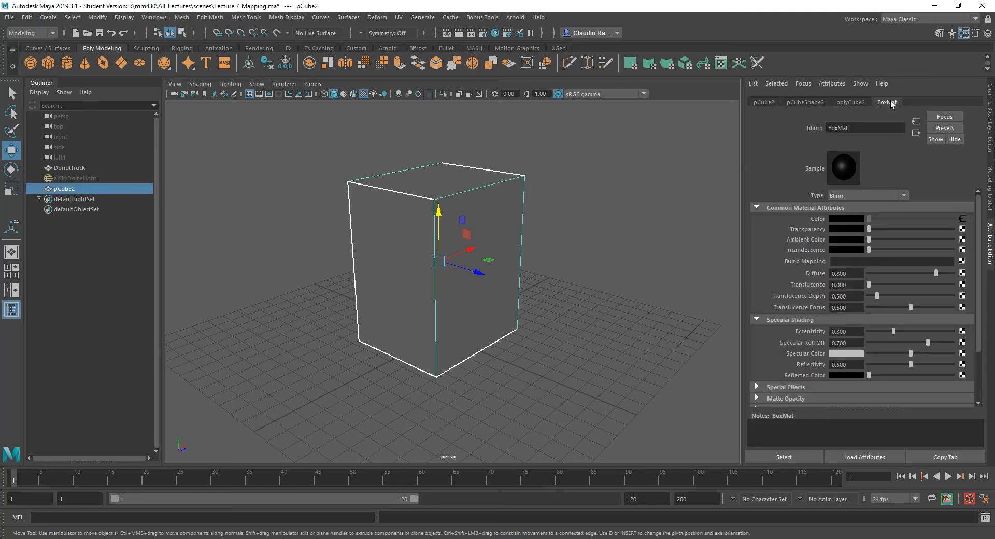
click(962, 218)
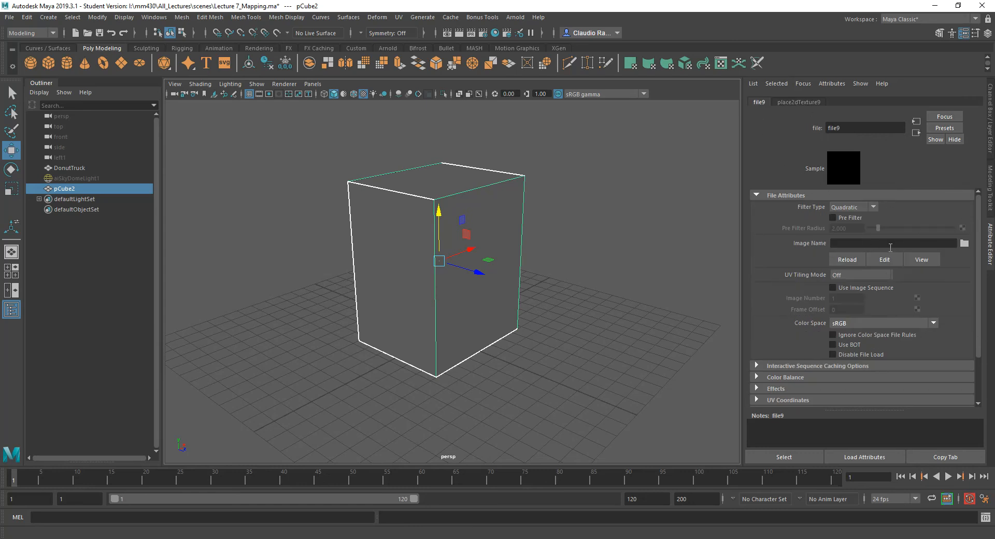
- Load WoodBox.jpg from the sourceimages folder as the file texture's image
click(964, 243)
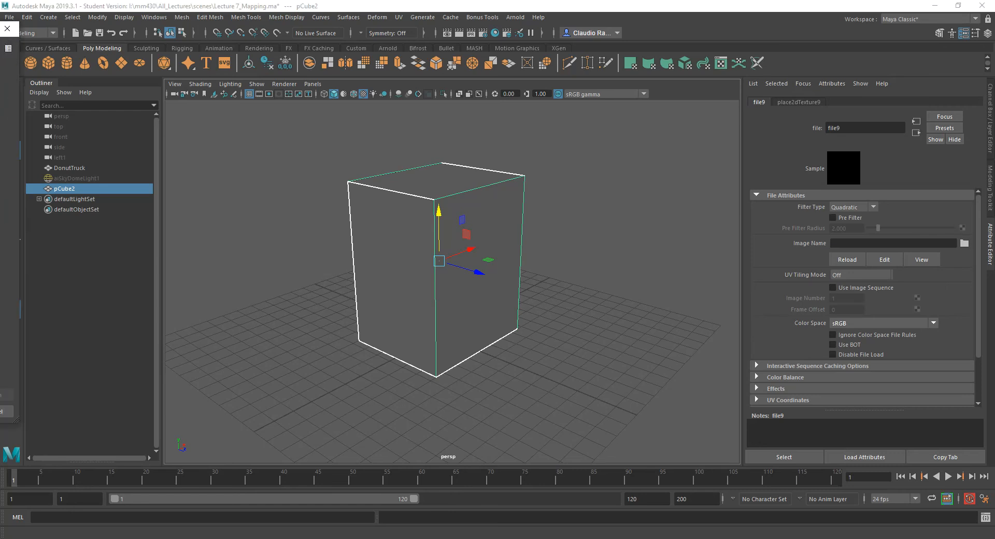
drag(1, 29, 363, 61)
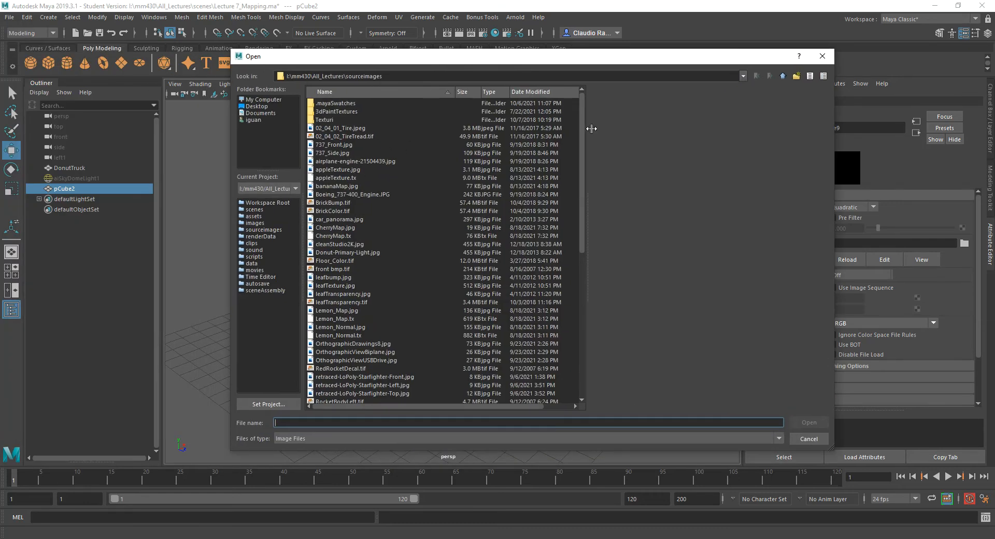
drag(585, 130, 588, 193)
drag(585, 232, 589, 396)
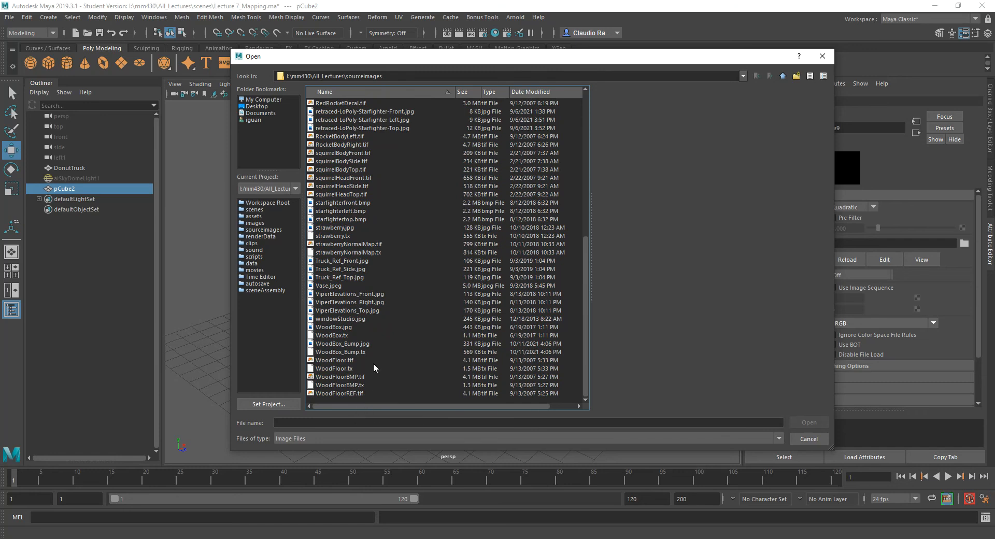
click(340, 326)
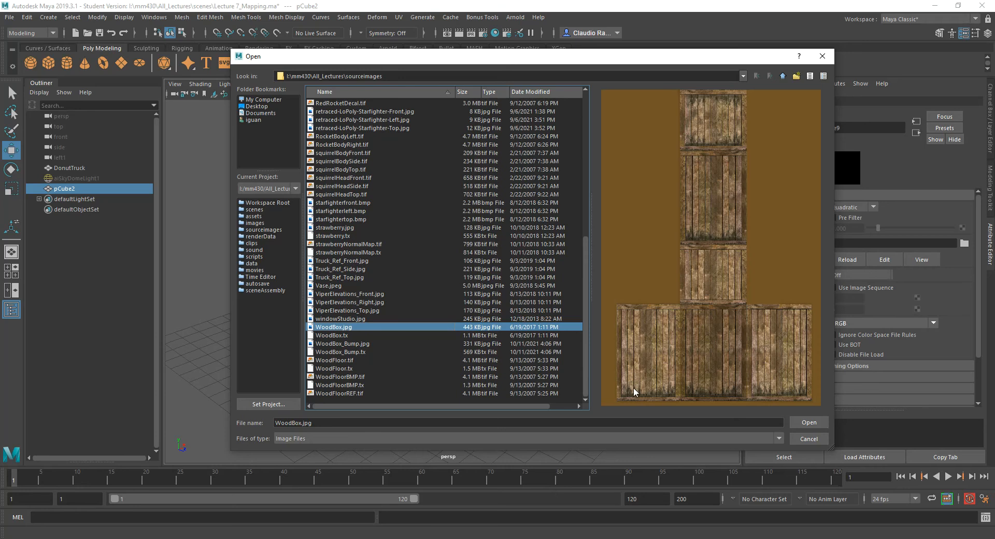
click(810, 421)
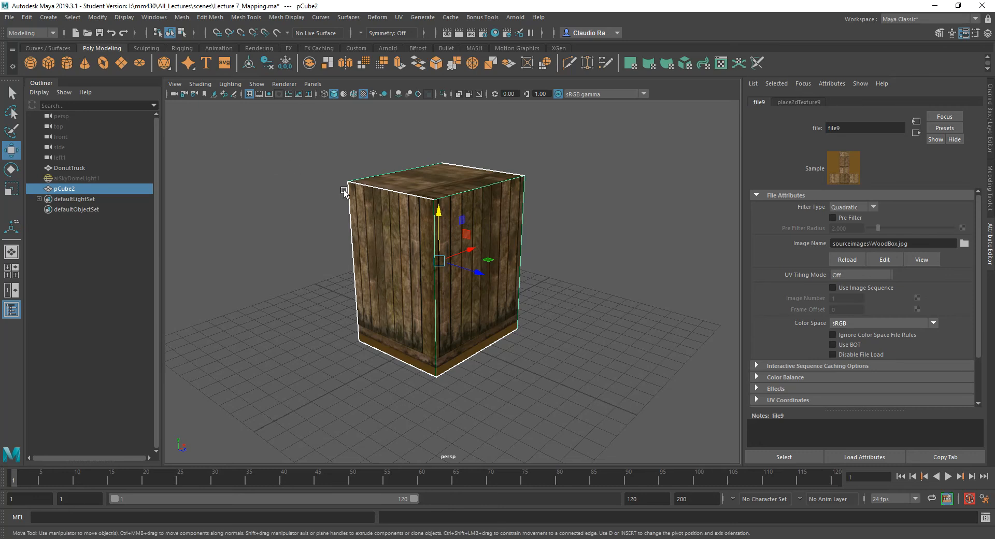
- Turn Hardware Texturing off and back on in the perspective view
click(204, 85)
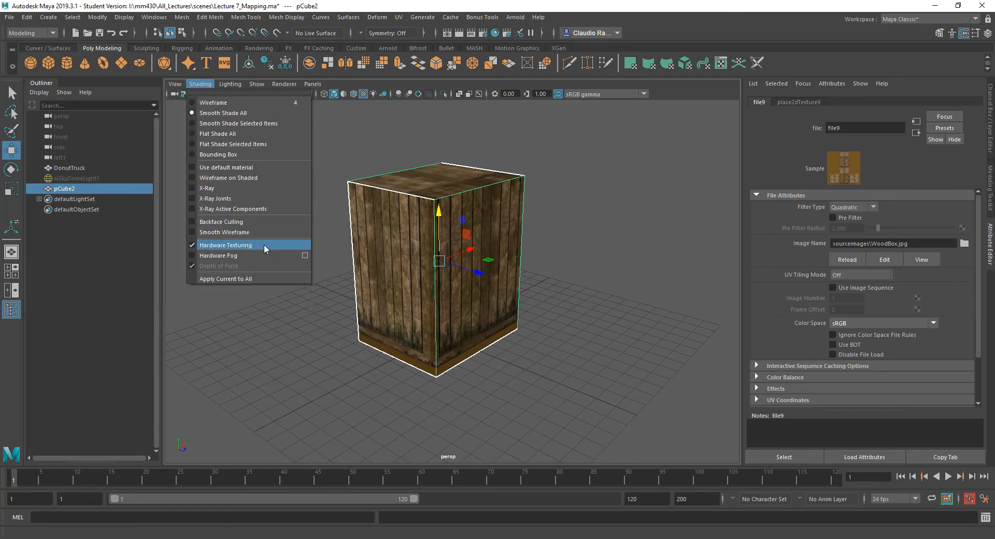
click(246, 245)
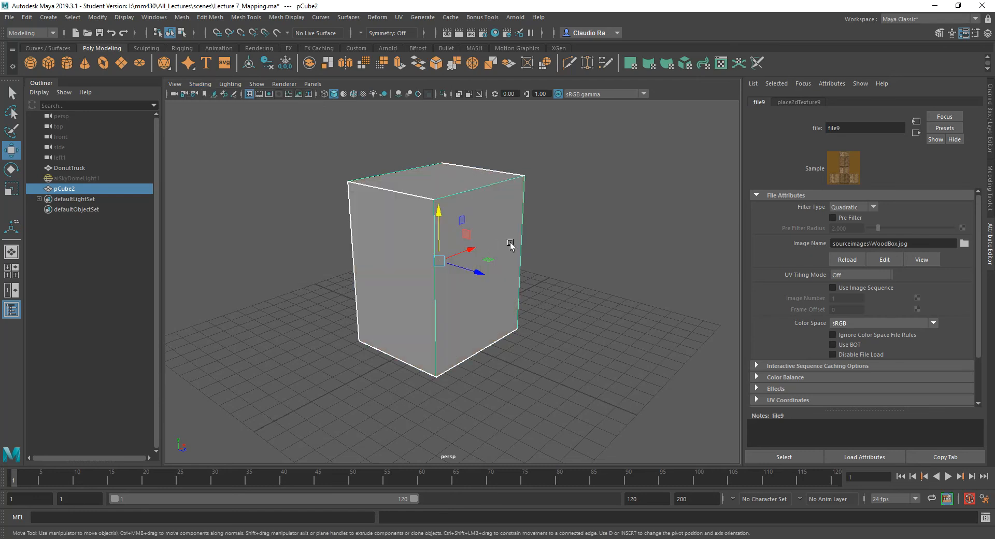
click(200, 84)
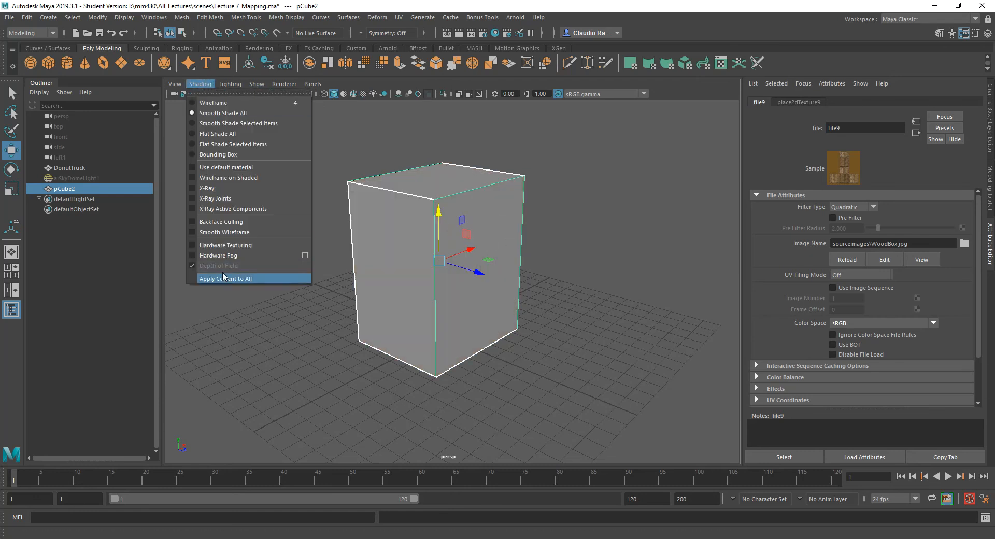
click(228, 247)
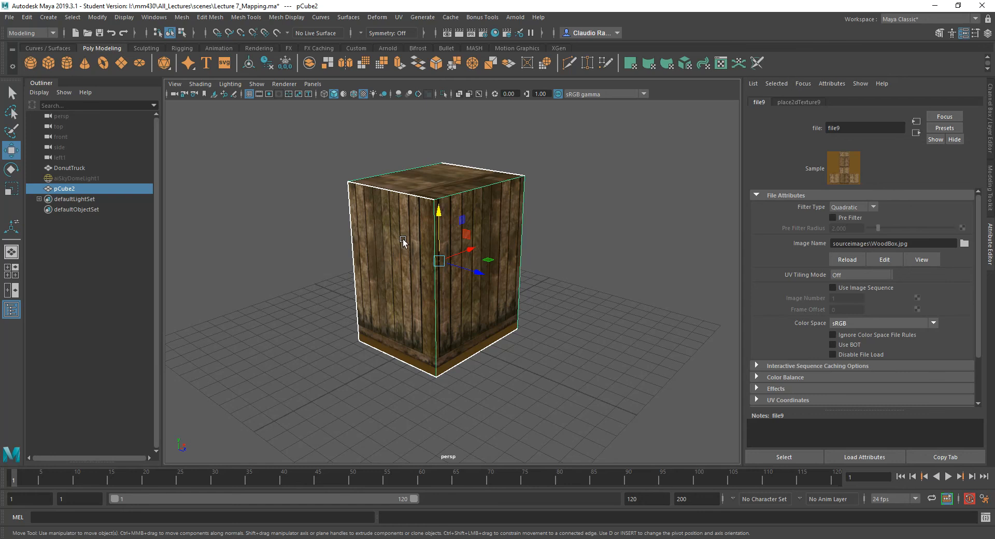
- Compare the box's UV layout with the wood texture in the UV Editor and close the editor
mouse_move(408, 257)
alt+mouse_down()
mouse_move(442, 277)
mouse_move(556, 262)
mouse_move(502, 291)
mouse_move(403, 259)
alt+mouse_up()
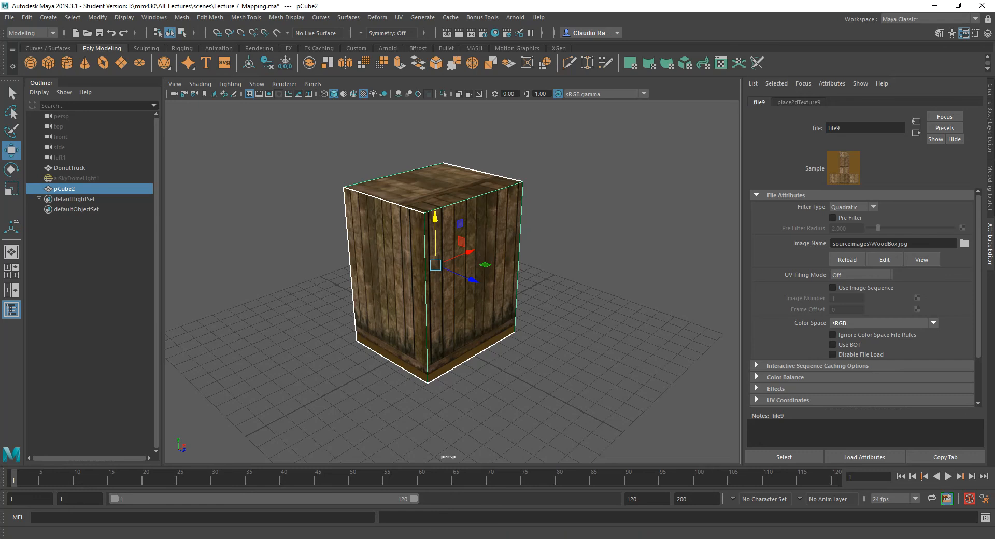
drag(0, 50, 466, 23)
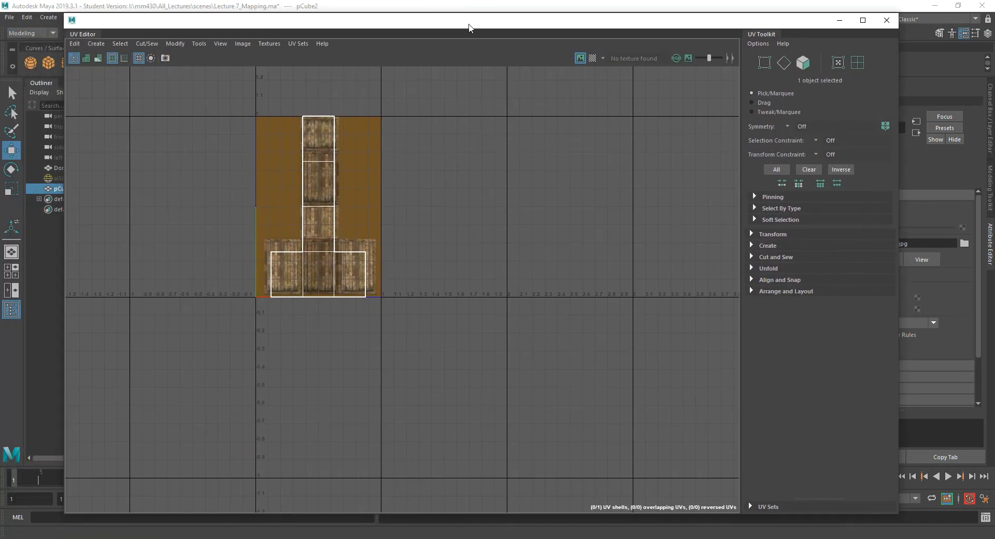
click(886, 20)
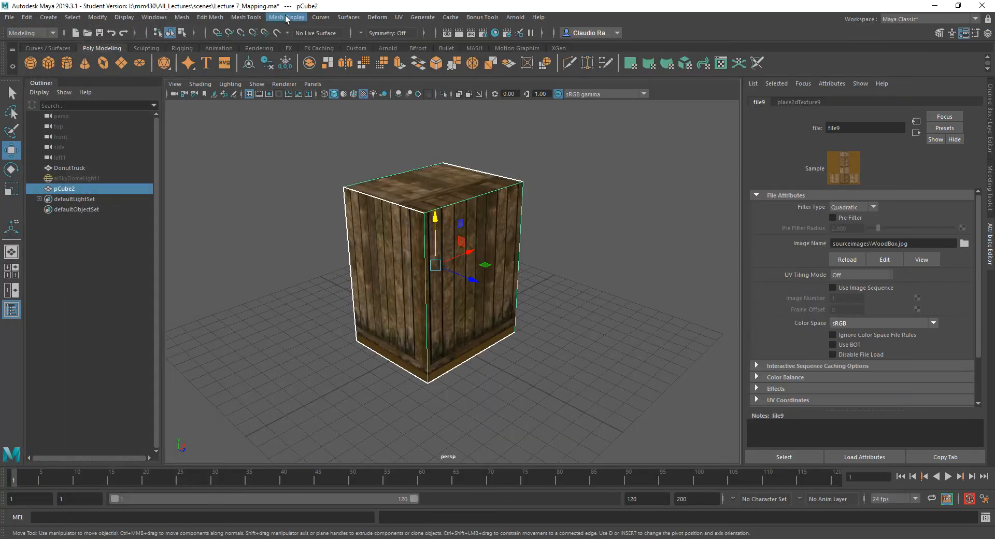
- Open the UV Editor for the selected box and examine how its UV shell sits on the WoodBox.jpg texture
click(400, 19)
click(417, 33)
drag(418, 33, 398, 51)
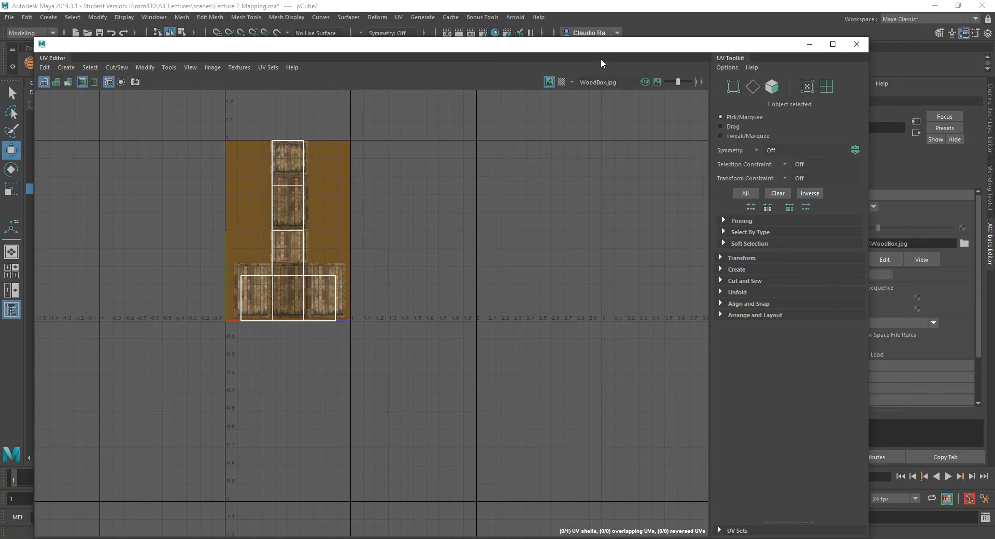
drag(598, 49, 614, 34)
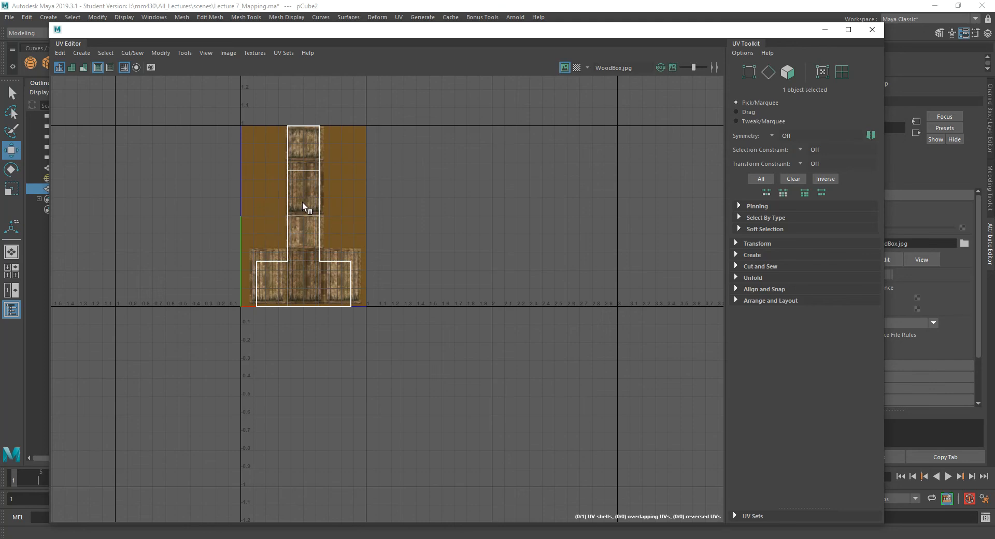
scroll(304, 224, up, 3)
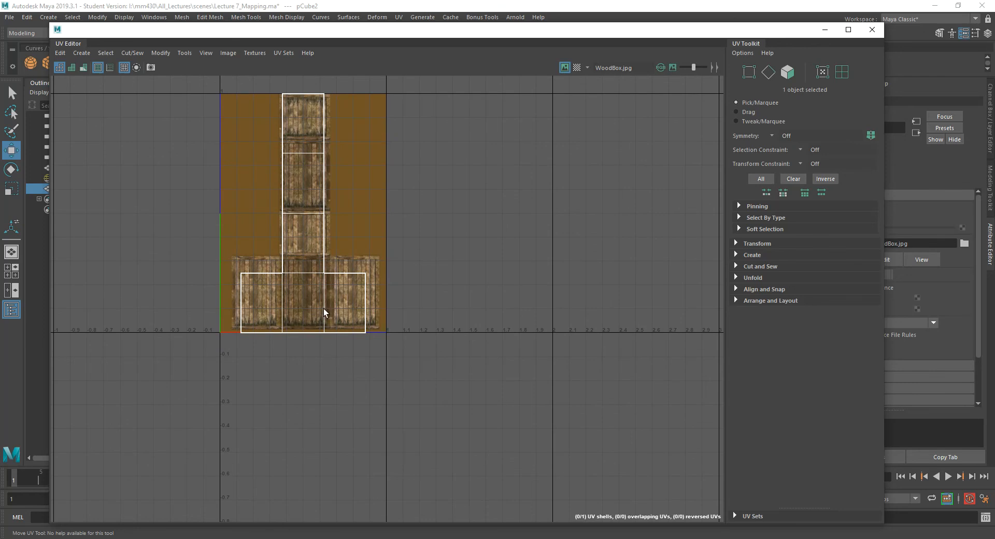
scroll(320, 299, up, 1)
alt+middle_drag(318, 275, 411, 394)
scroll(409, 390, up, 1)
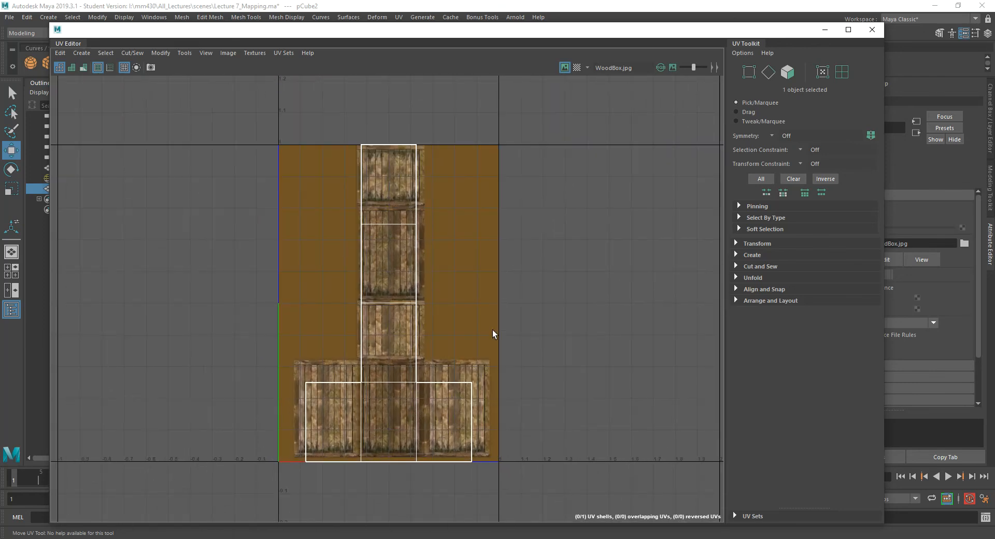
scroll(415, 378, down, 1)
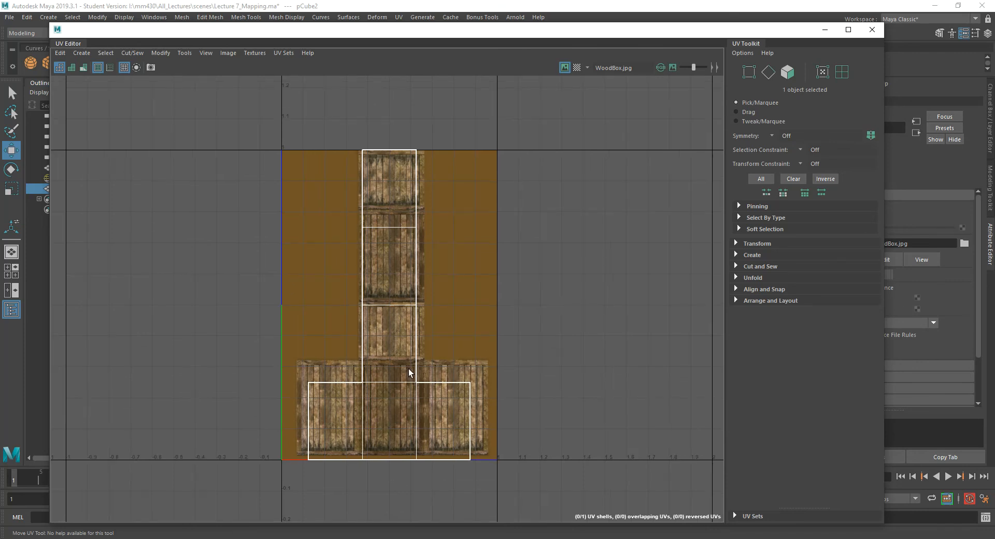
alt+middle_drag(383, 373, 349, 362)
scroll(350, 359, up, 1)
scroll(350, 360, up, 1)
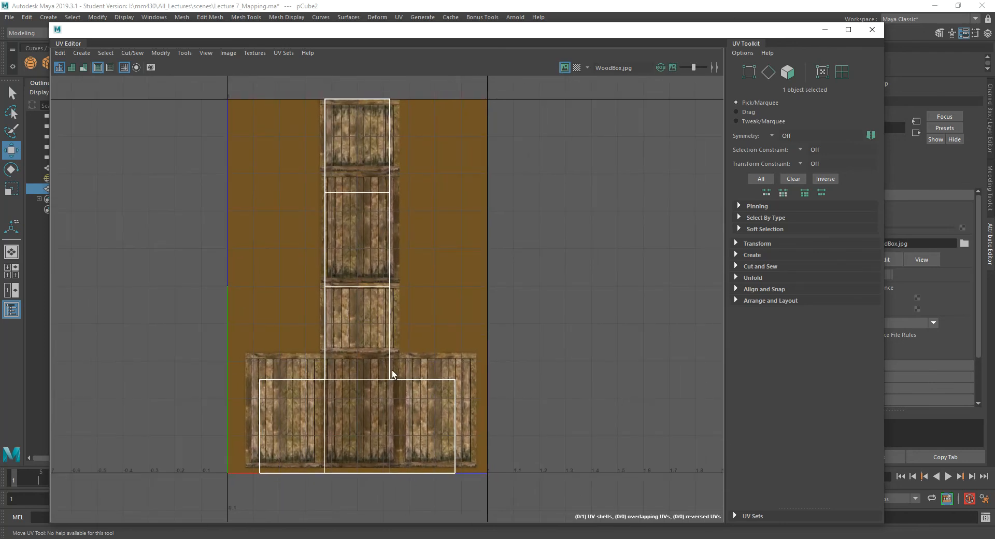
- Set the UV Editor beside the box and move the upper UV row of the wide lower section up to the wood panels' top edge
drag(446, 34, 748, 63)
key(f)
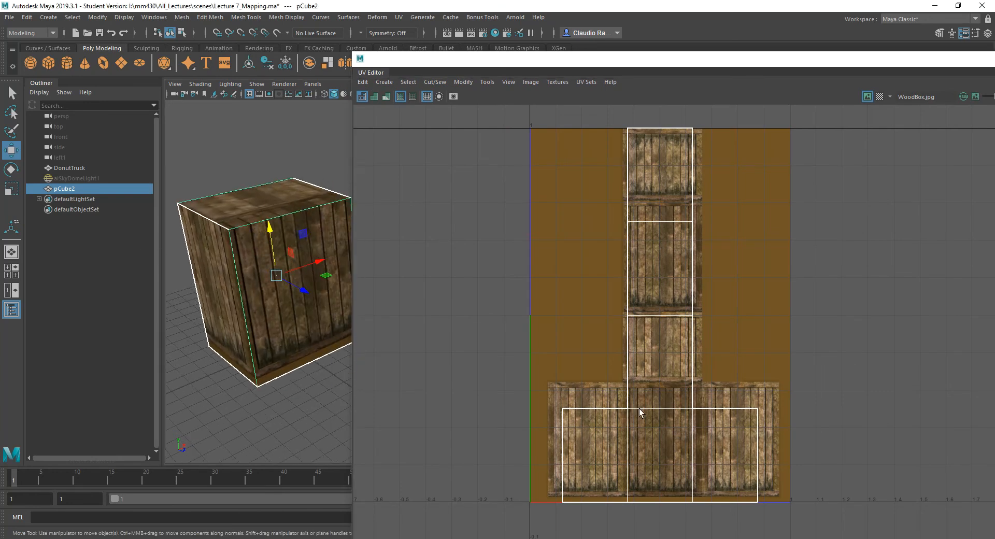
right_drag(639, 408, 683, 407)
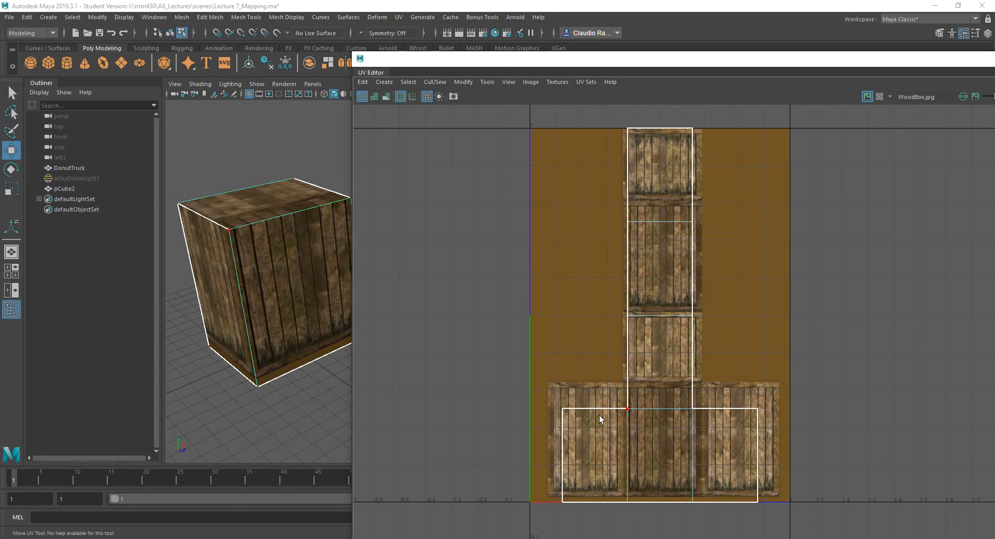
drag(545, 403, 791, 415)
drag(531, 391, 791, 421)
key(w)
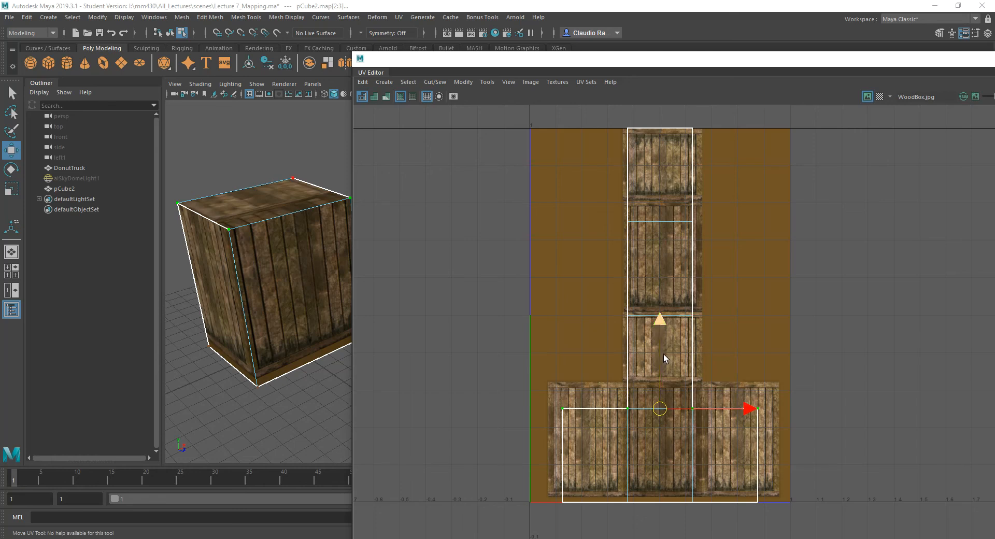
drag(659, 356, 660, 328)
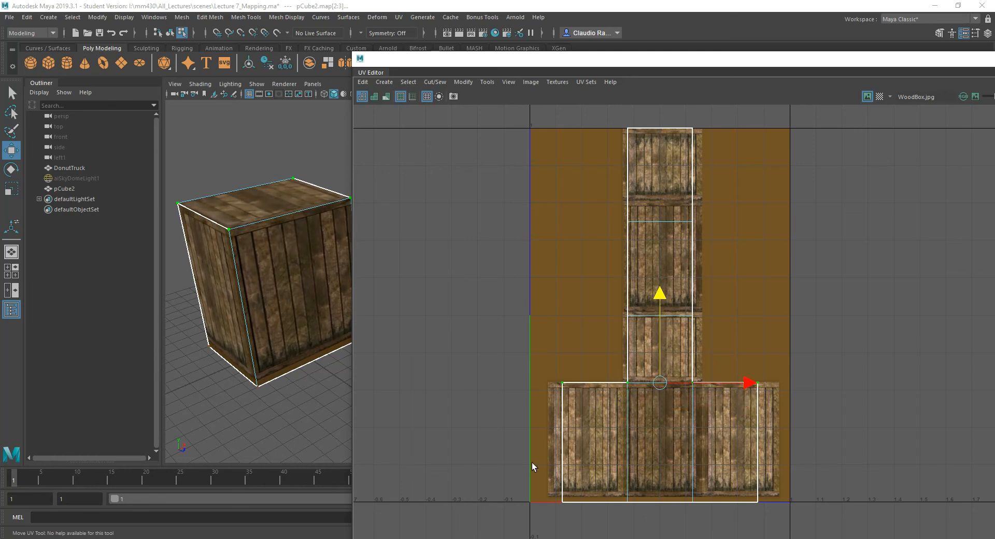
- Move the outer left, bottom and outer right UVs of the wide lower section onto the edges of the wood panels
drag(523, 366, 570, 528)
drag(593, 441, 566, 441)
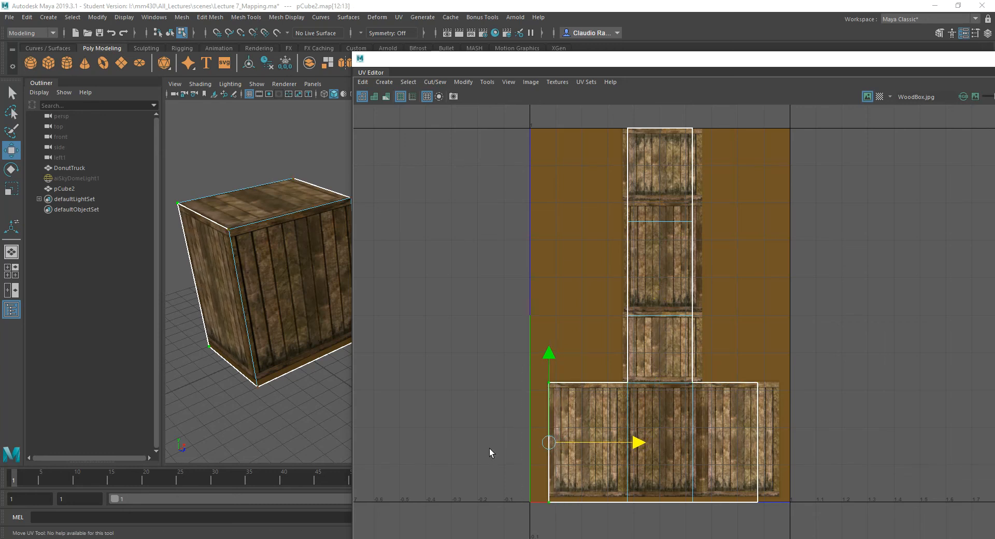
drag(515, 483, 760, 522)
drag(652, 456, 648, 452)
drag(750, 362, 784, 521)
drag(791, 439, 813, 443)
- Widen the central UV column by moving its left and right UV edges out to the borders of the wood panels
drag(595, 118, 656, 510)
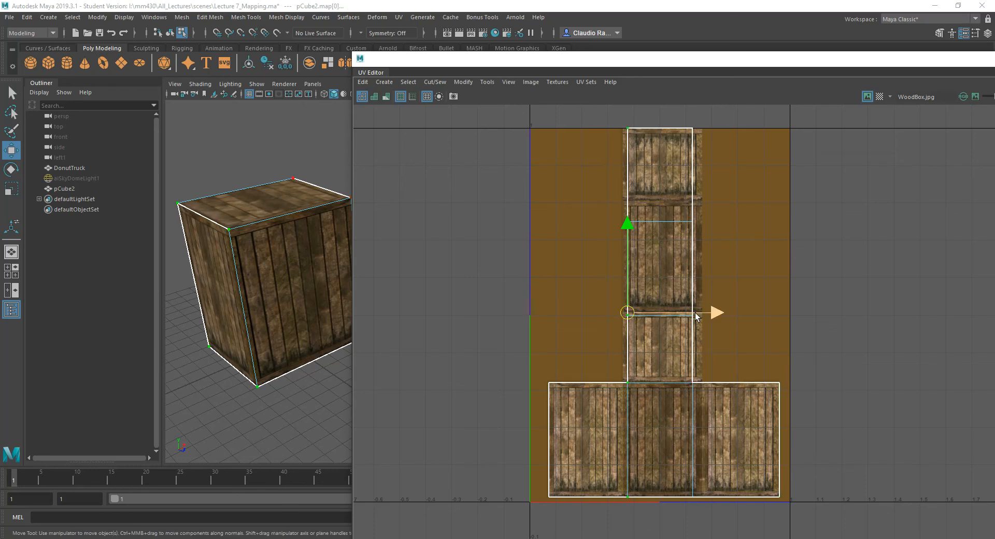
drag(696, 318, 691, 305)
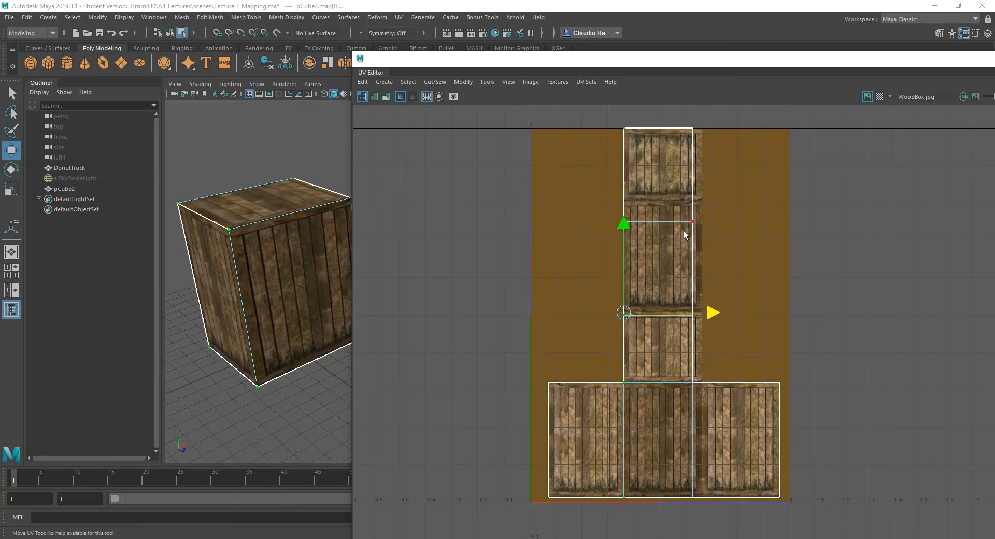
drag(681, 119, 721, 527)
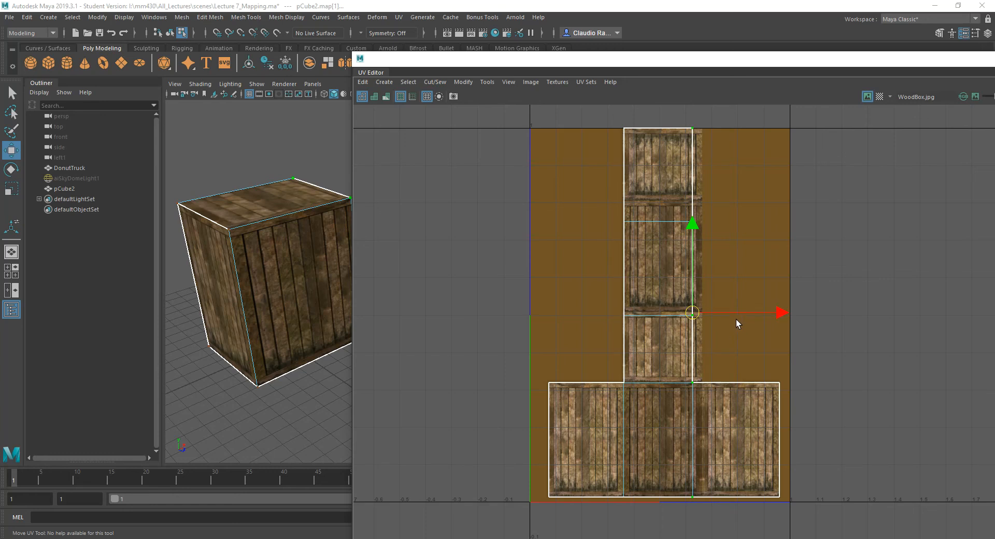
drag(738, 310, 749, 314)
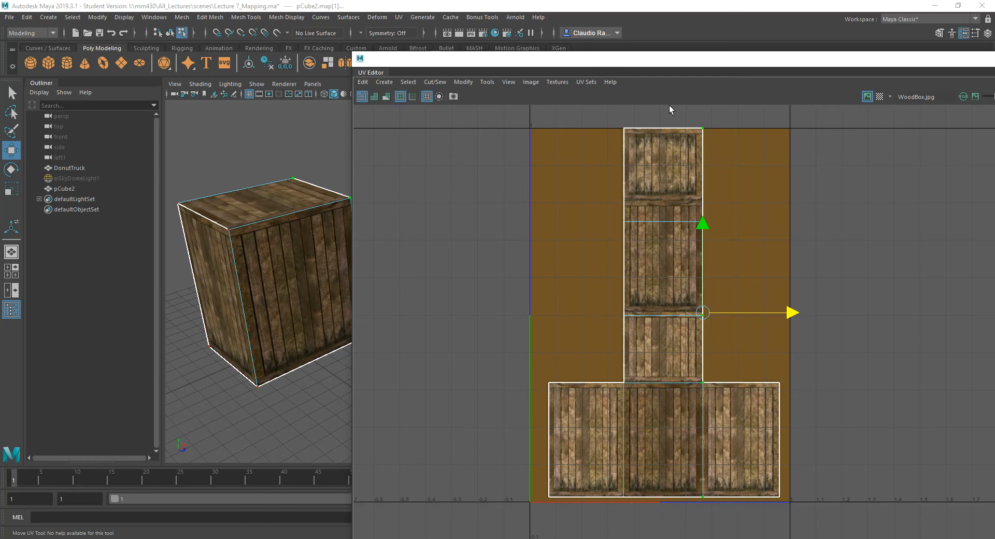
- Move the two upper inner UV rows of the central column up onto the seams between the wood panels
mouse_move(262, 288)
alt+mouse_down()
mouse_move(293, 301)
mouse_move(326, 293)
mouse_move(323, 307)
mouse_move(278, 294)
alt+mouse_up()
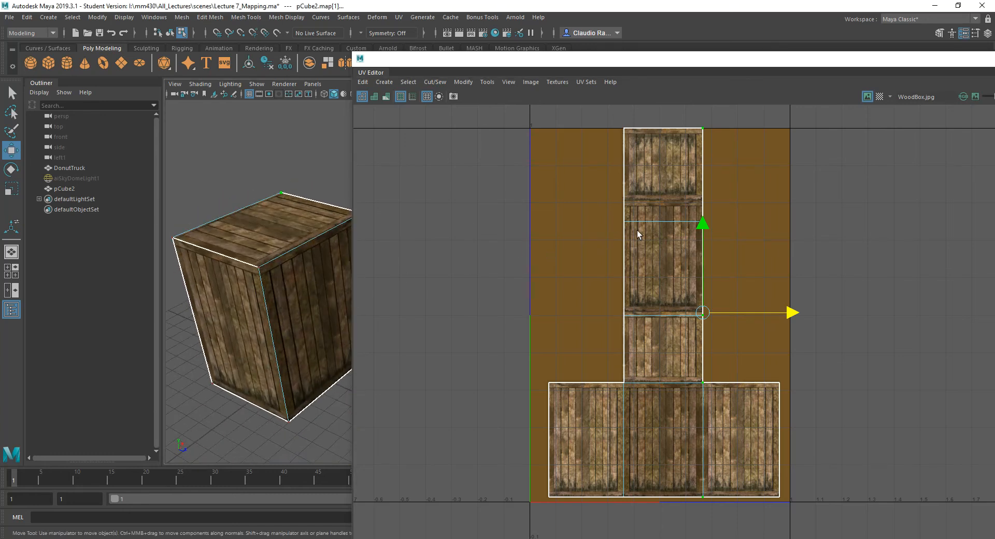
drag(592, 210, 732, 237)
drag(663, 199, 663, 185)
drag(583, 296, 737, 333)
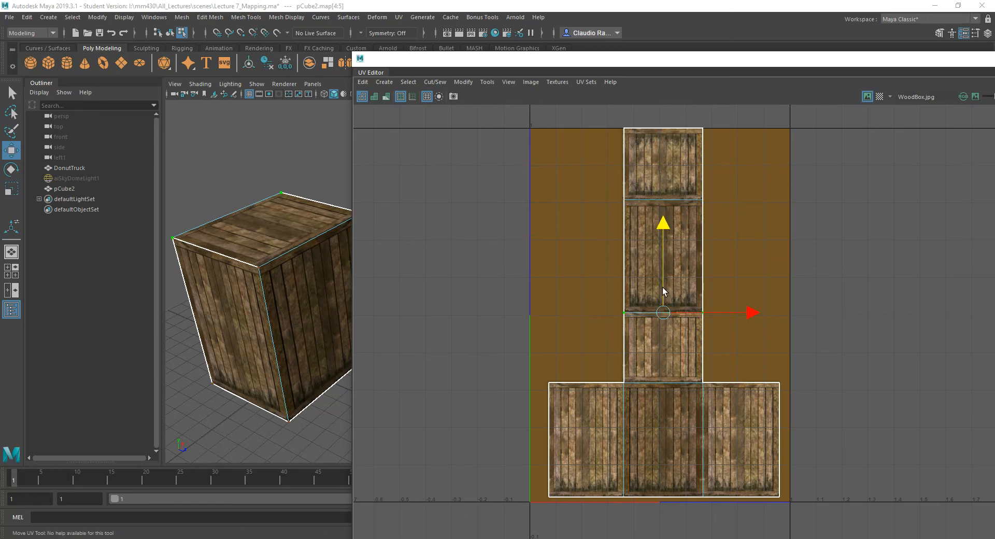
mouse_move(275, 309)
alt+mouse_down()
mouse_move(345, 311)
mouse_move(269, 315)
mouse_move(333, 284)
mouse_move(294, 288)
mouse_move(290, 313)
alt+mouse_up()
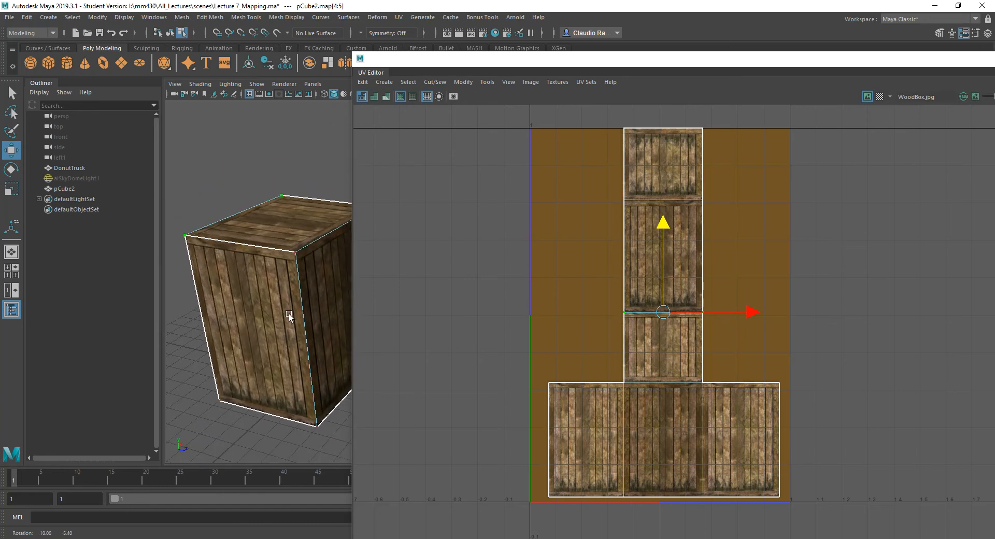
- Close the UV Editor, return the box to object mode and inspect its sides in the perspective view
drag(471, 64, 223, 51)
click(926, 46)
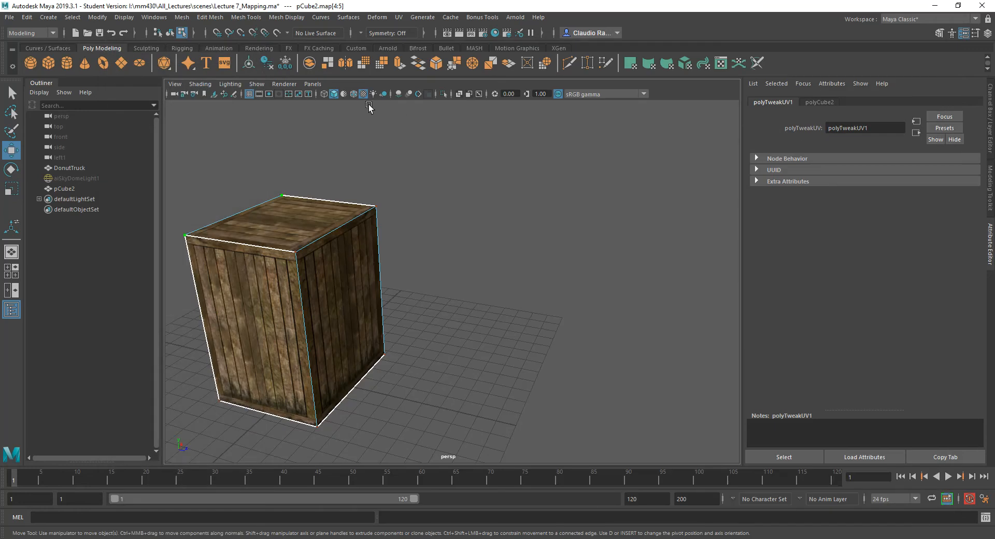
alt+drag(382, 275, 550, 248)
right_drag(461, 285, 506, 249)
alt+drag(461, 288, 482, 328)
alt+drag(411, 337, 470, 289)
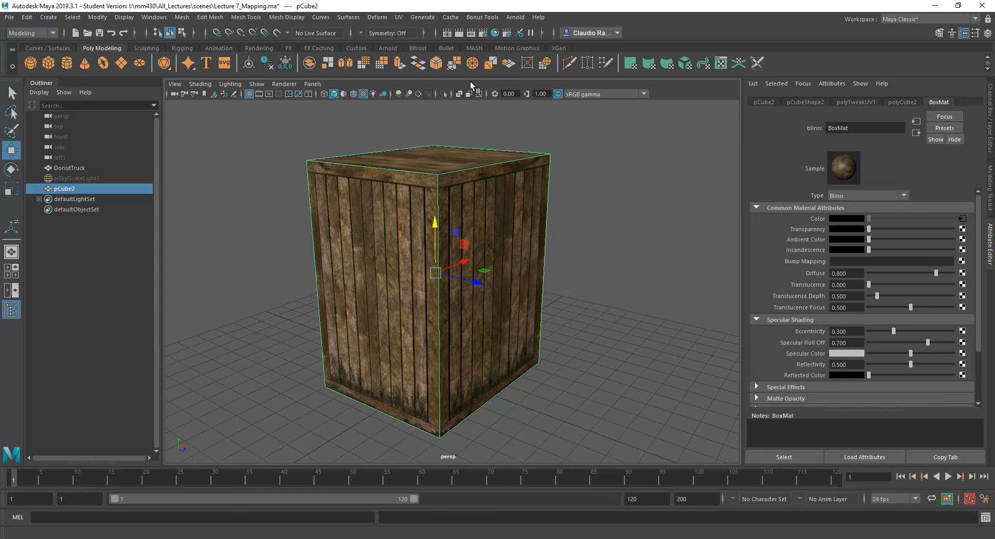
- Add an Arnold Skydome Light to the scene
click(514, 17)
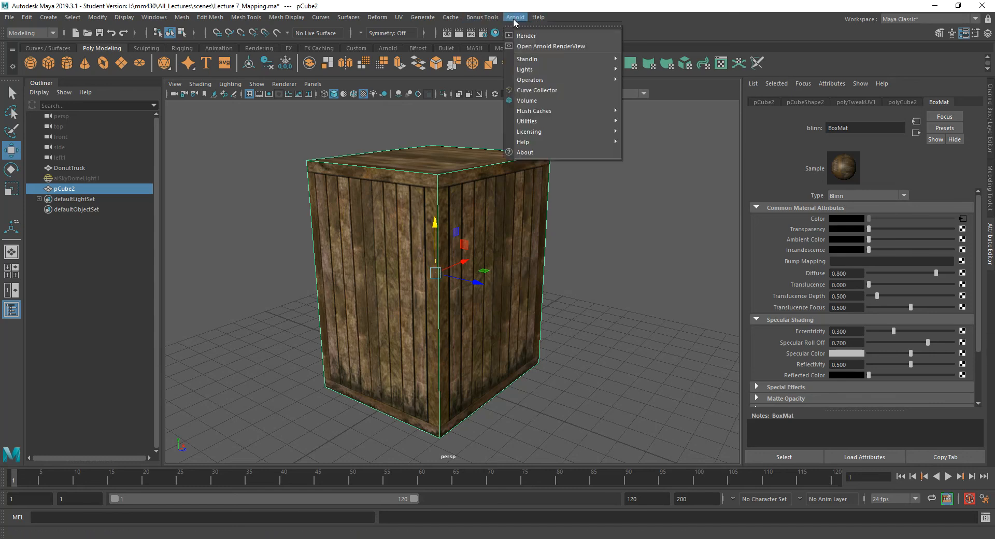
mouse_move(551, 60)
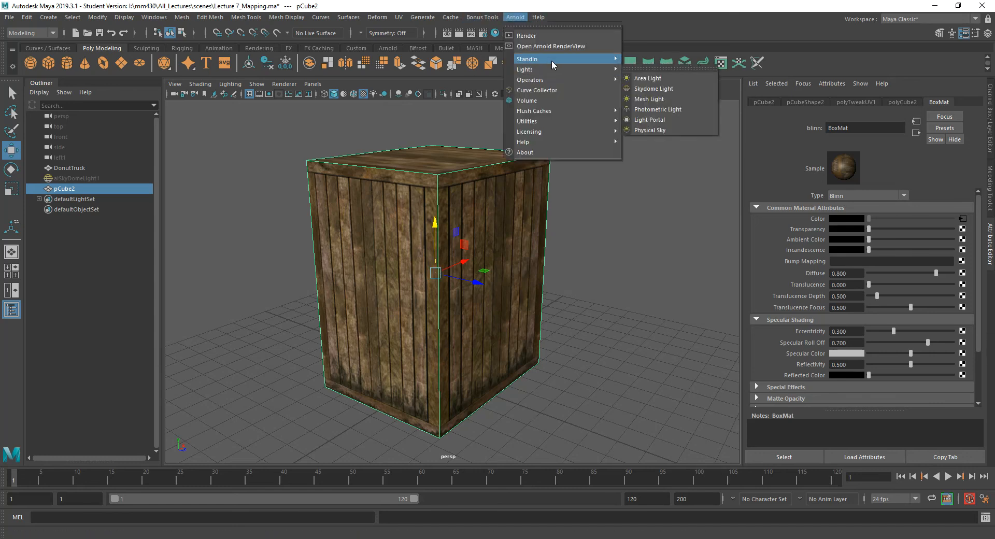
click(648, 89)
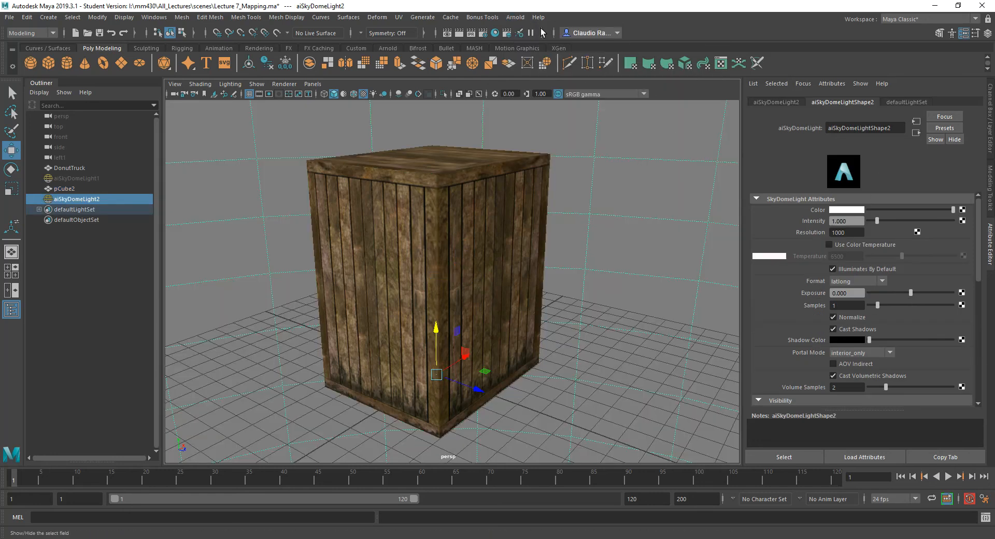
- Open the Arnold RenderView and render the box from the perspective camera
click(516, 18)
click(540, 45)
drag(361, 125, 544, 69)
click(664, 85)
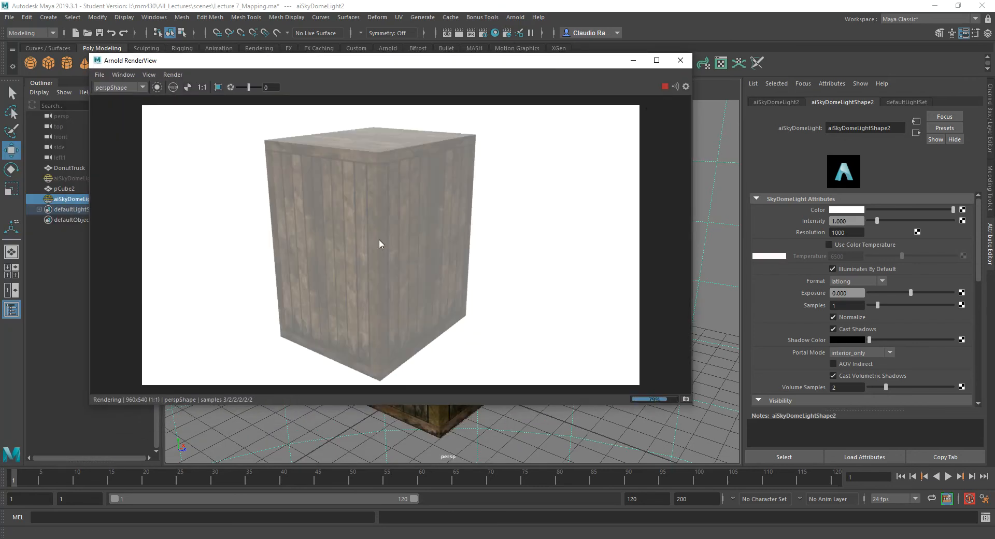
drag(435, 61, 457, 76)
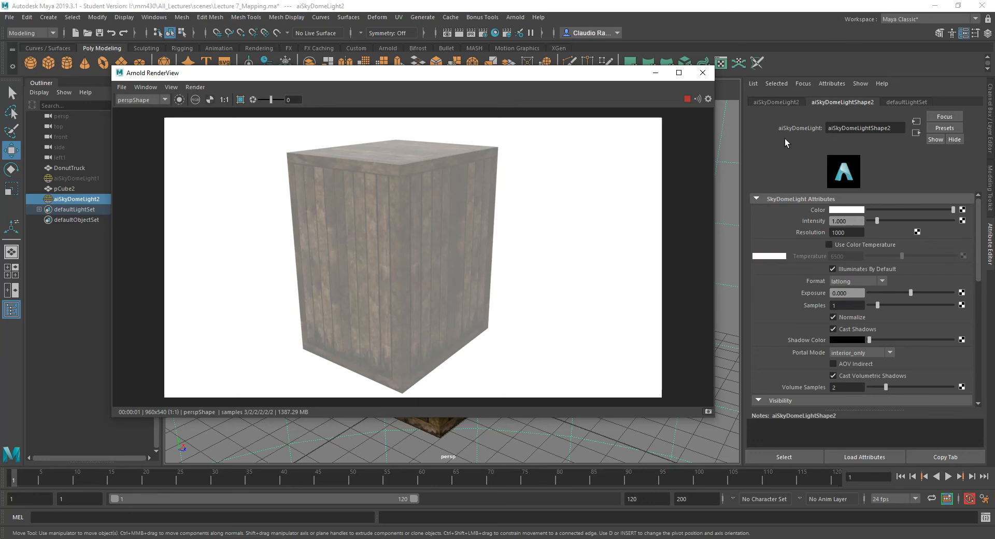
- Select the box and set its BoxMat material's Reflectivity to 0 and Specular Roll Off to 0.006
drag(574, 74, 550, 182)
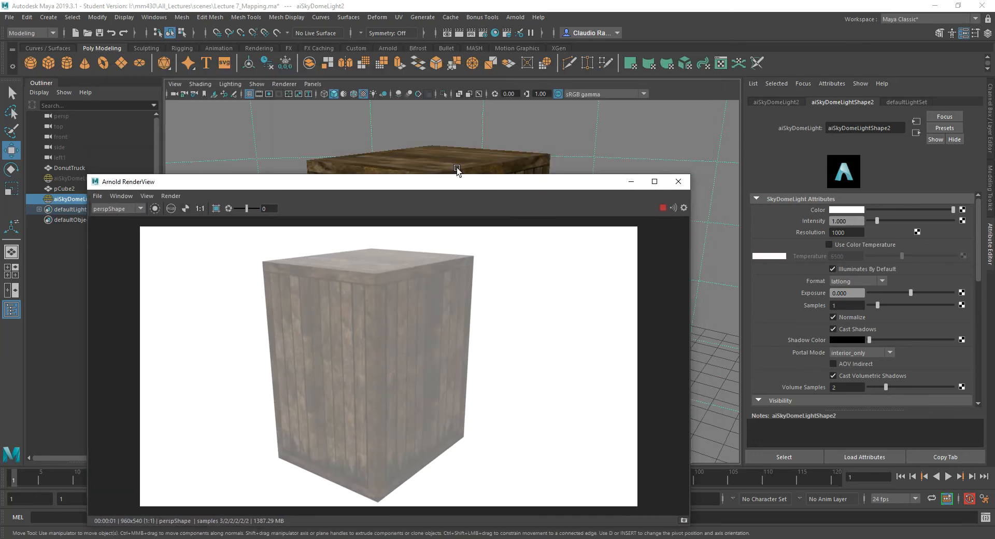
click(457, 169)
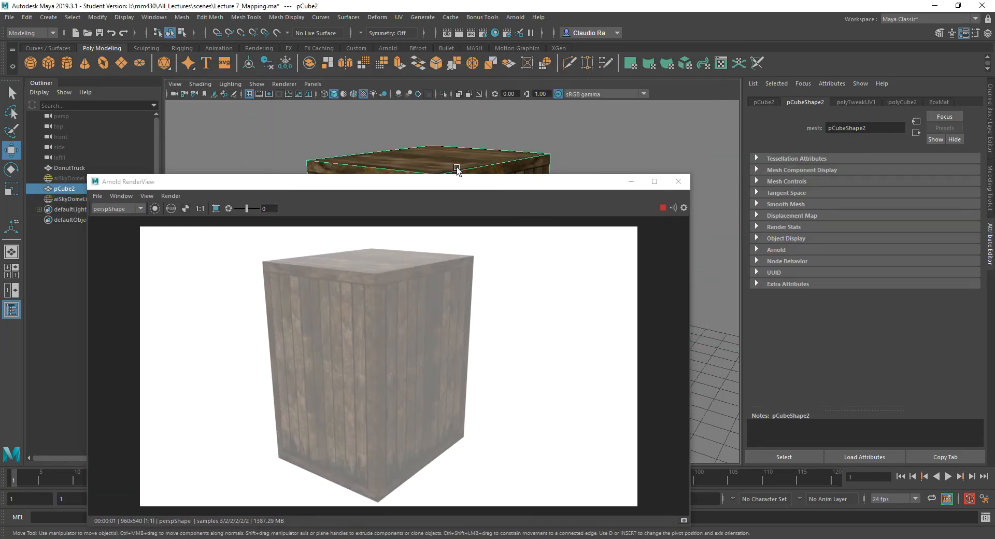
click(939, 101)
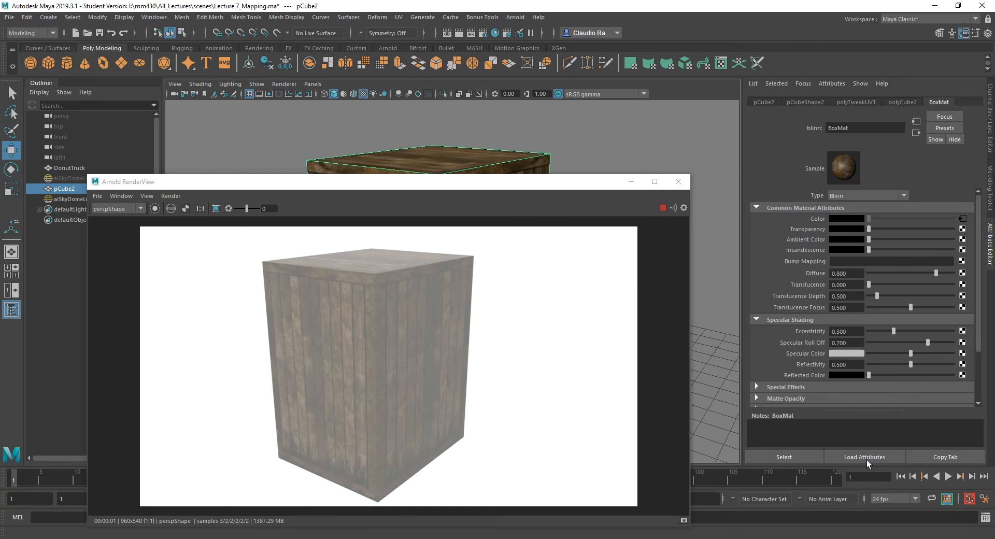
drag(910, 364, 862, 358)
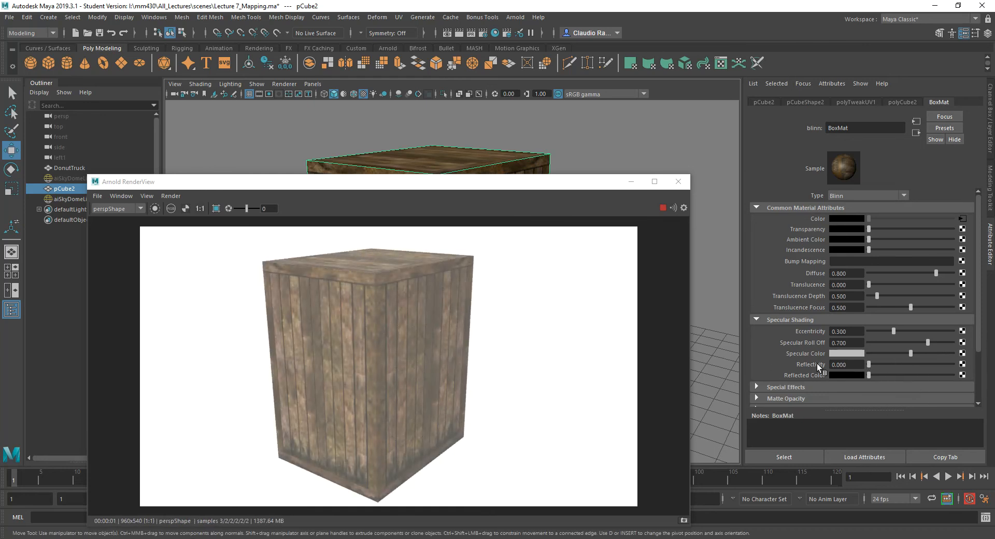
drag(925, 342, 868, 340)
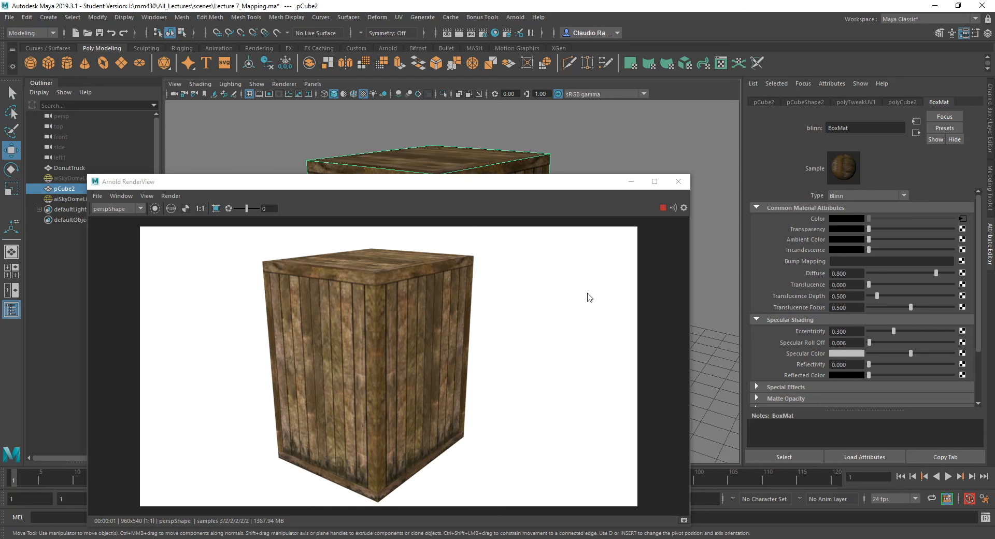
- Change the BoxMat material's type from Blinn to Ai Standard Surface
click(904, 195)
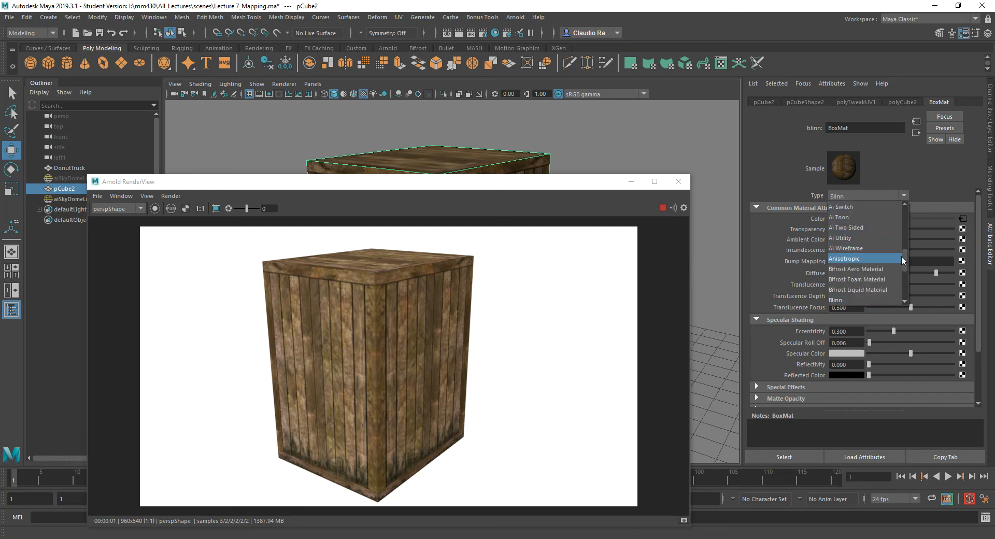
drag(906, 259, 905, 251)
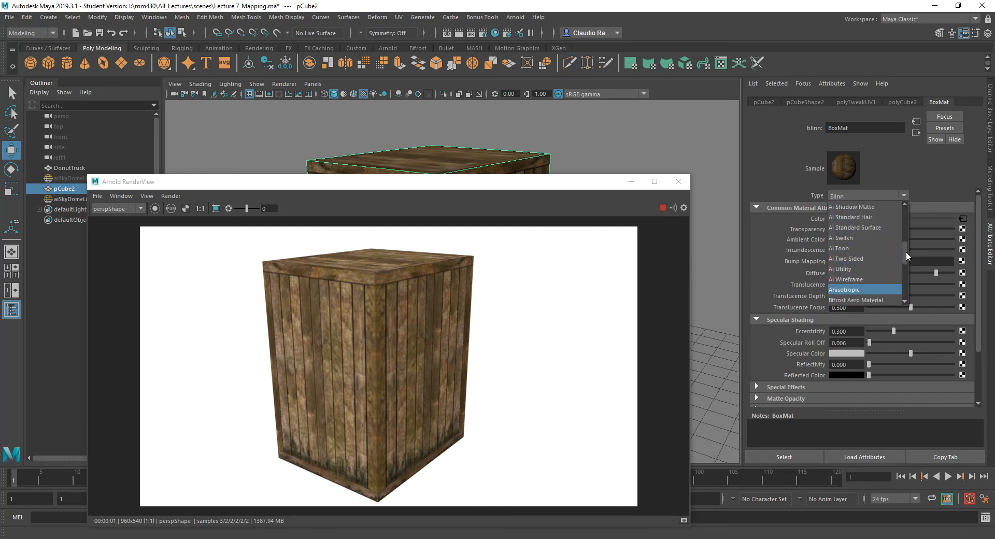
click(876, 228)
- Select the box and connect a File texture to the Base Color of its Ai Standard Surface material
click(475, 162)
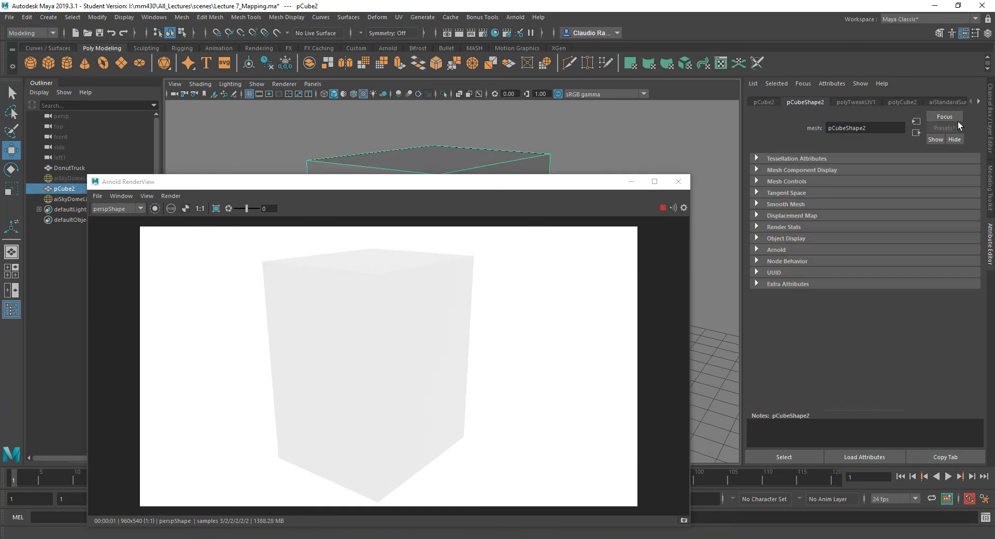
click(977, 102)
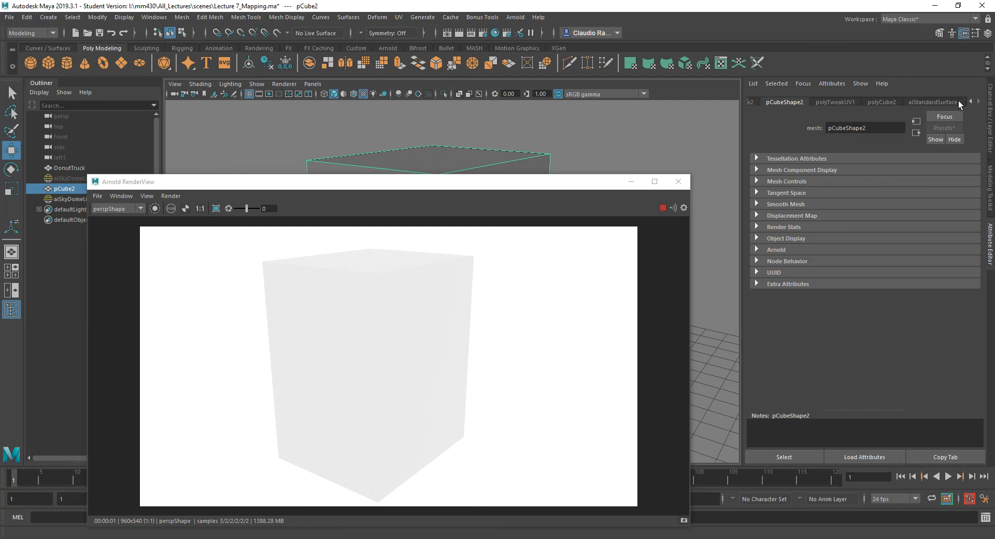
click(959, 102)
double_click(874, 130)
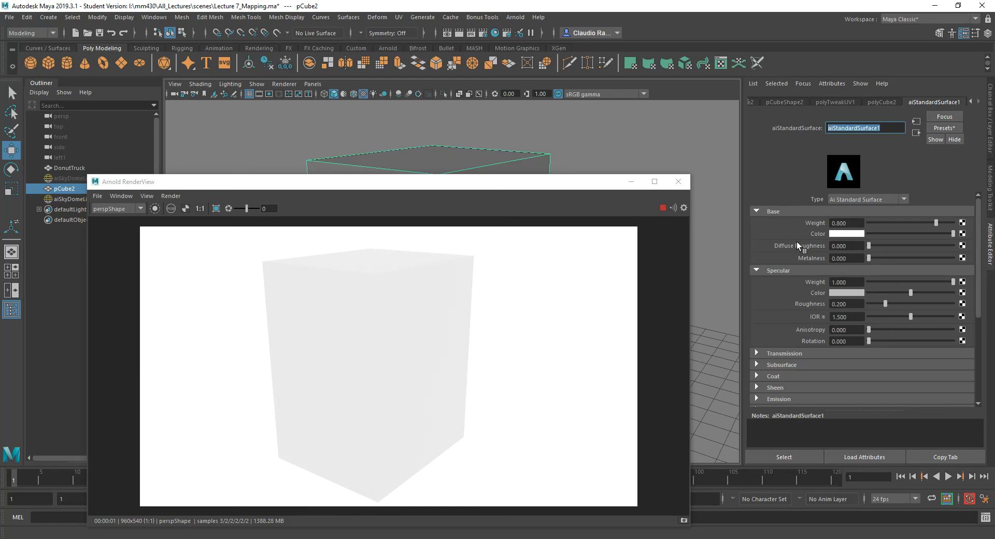
click(962, 234)
click(443, 169)
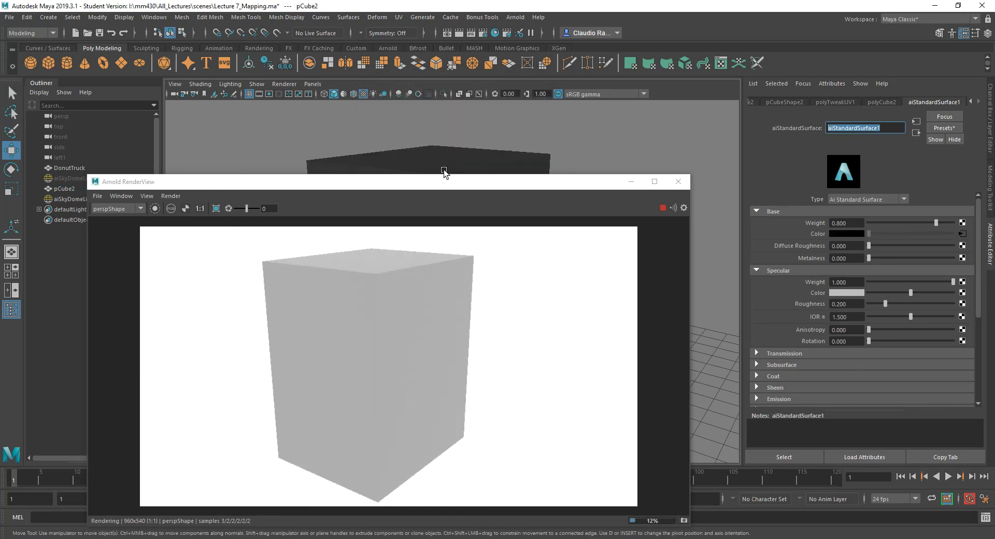
- Load WoodBox.jpg from the sourceimages folder as the file texture's image
click(964, 243)
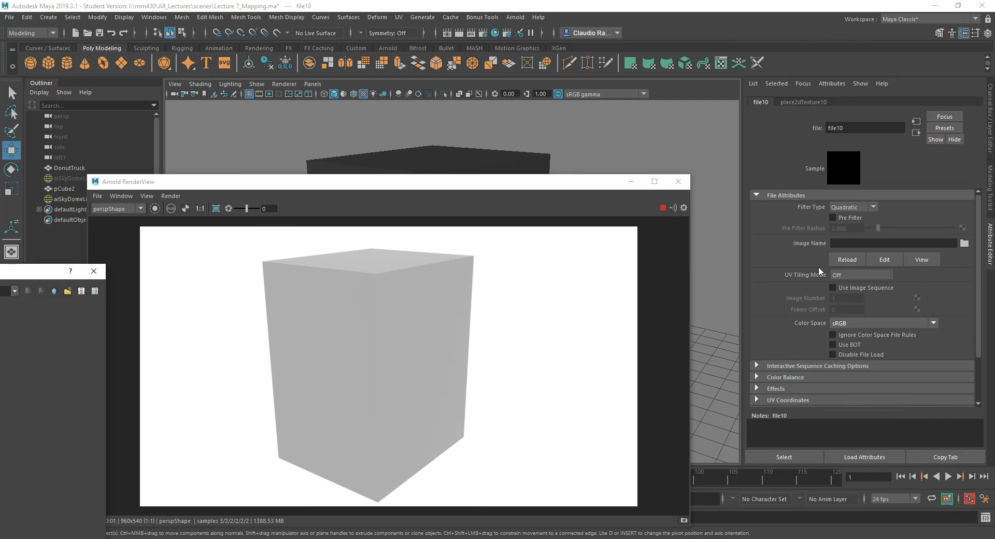
scroll(288, 278, down, 15)
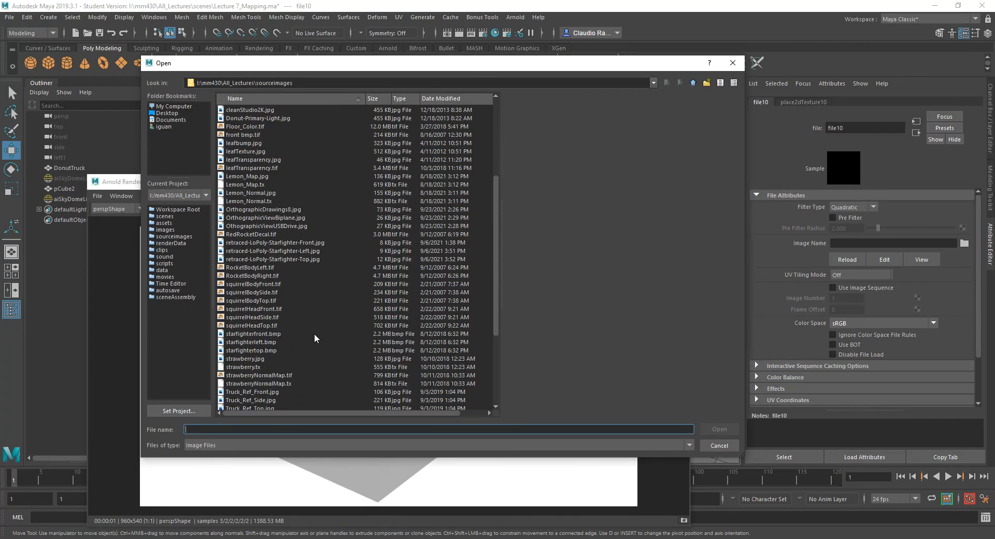
scroll(312, 368, down, 1)
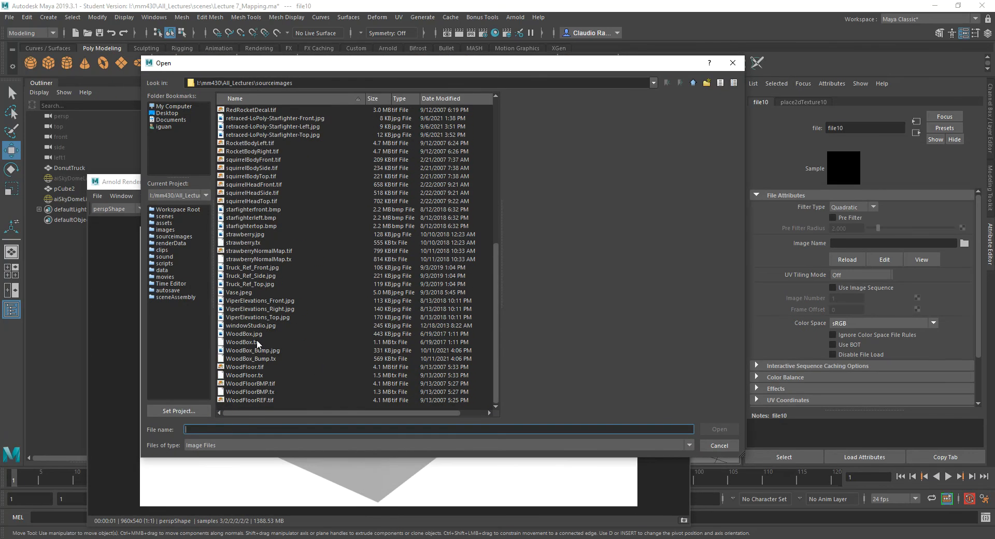
click(255, 335)
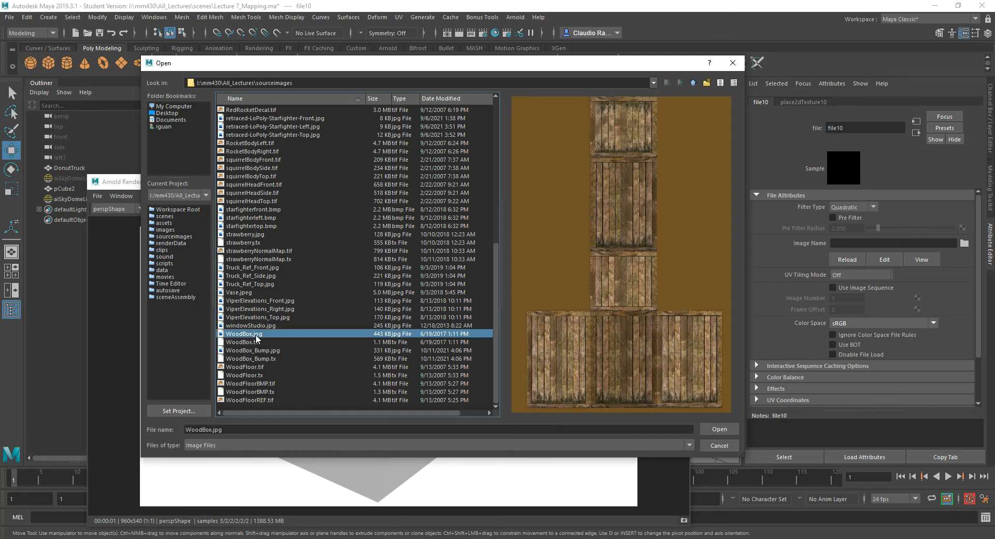
click(720, 429)
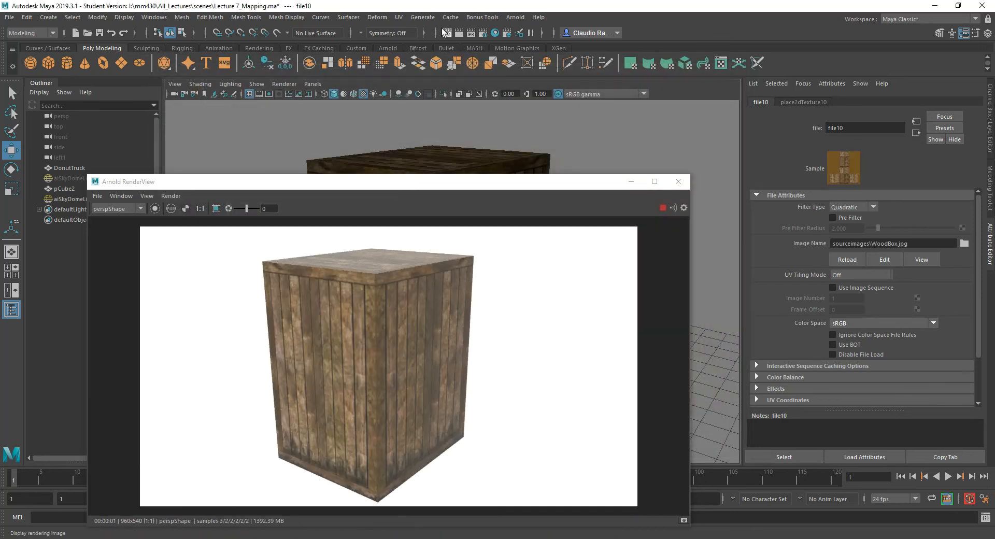
- Check the box's UV layout against the WoodBox.jpg image in the UV Editor, then close the editor
click(398, 17)
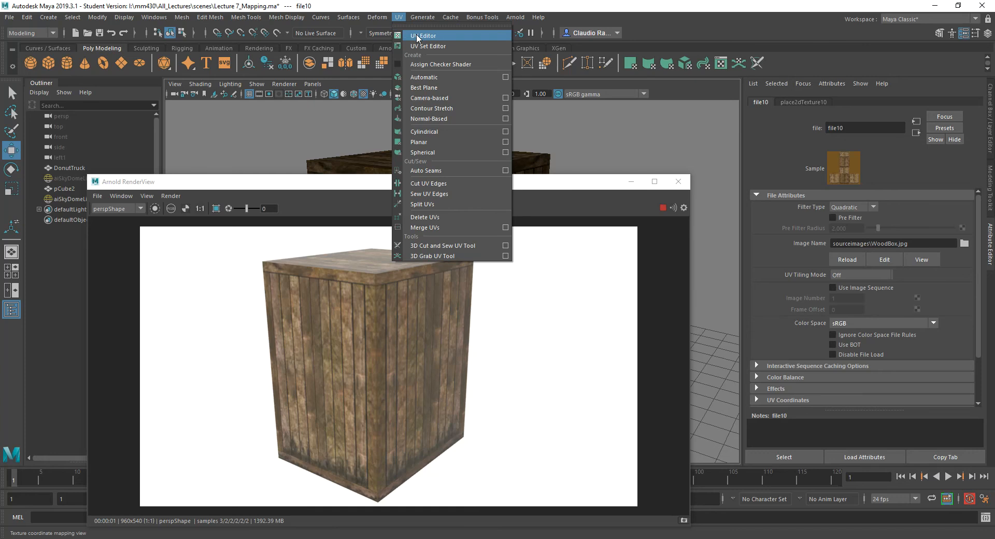
click(417, 36)
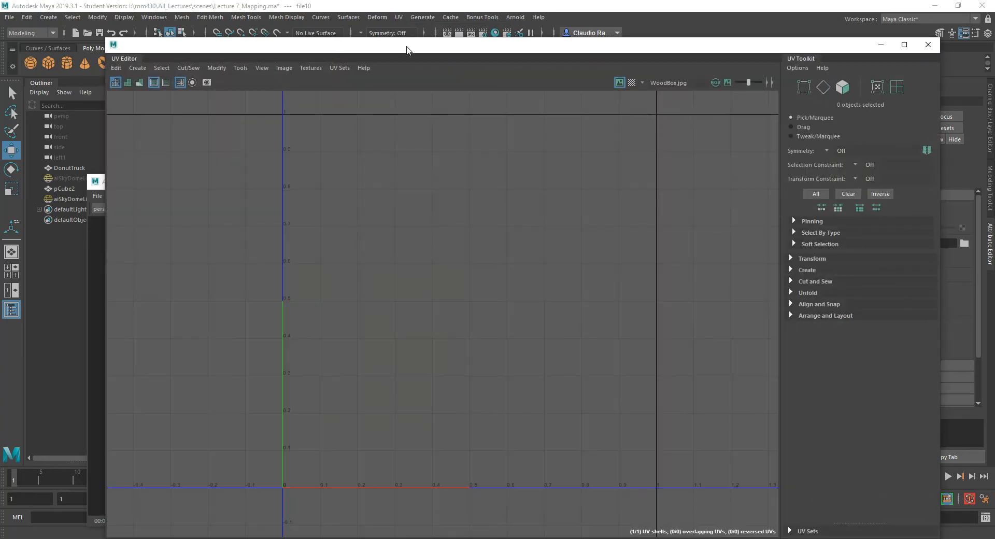
drag(404, 45, 655, 54)
click(329, 162)
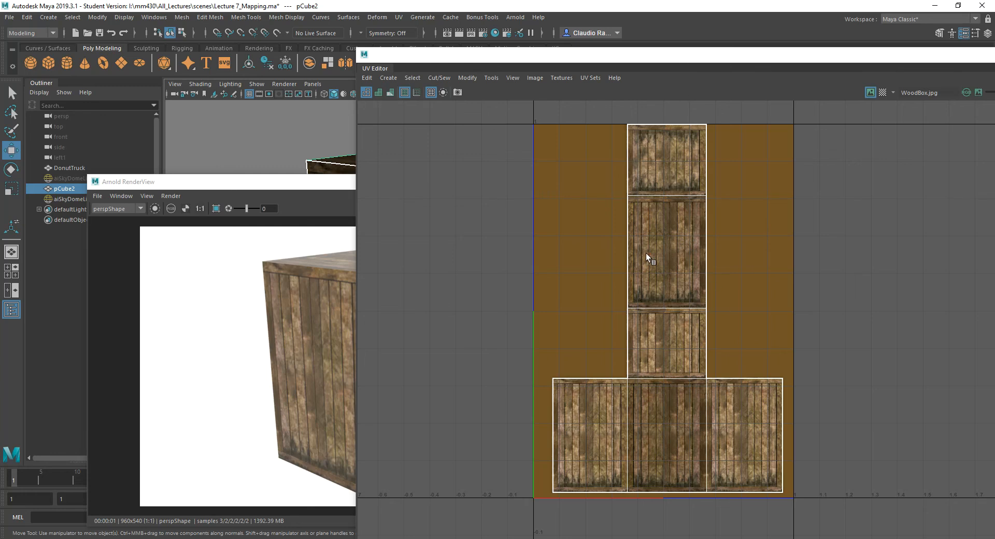
drag(708, 55, 427, 35)
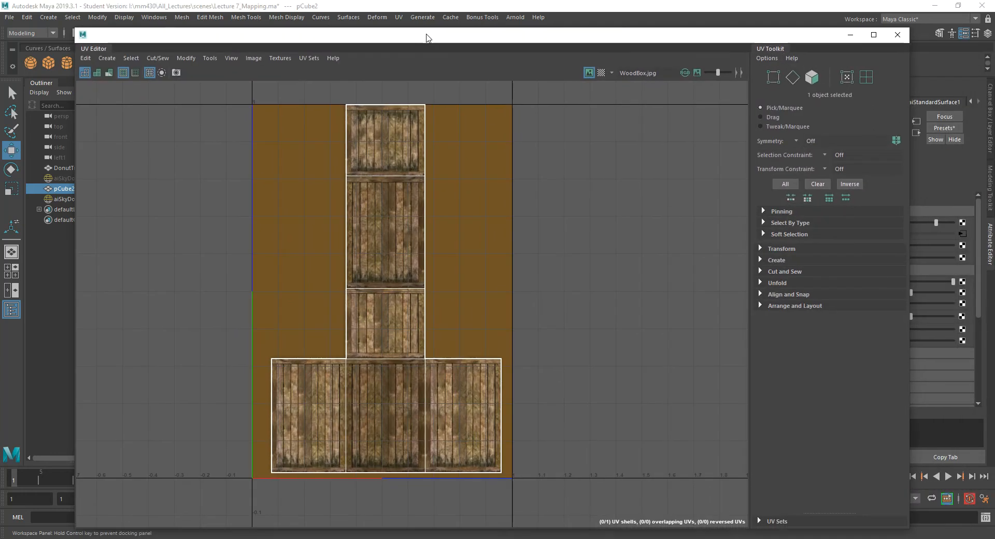
click(897, 35)
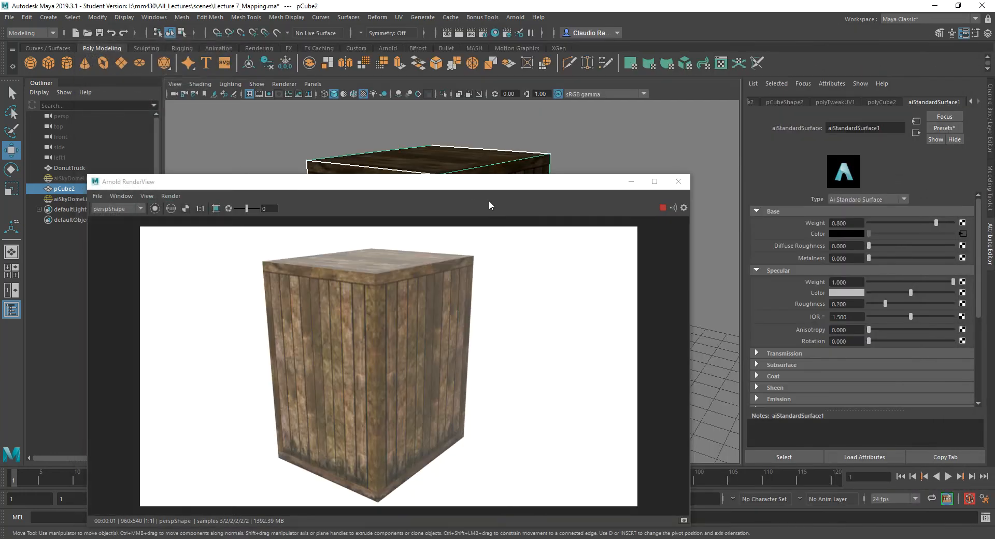
- Darken the box material's Specular Color to dark grey and set its Specular Weight to 0
drag(486, 188, 485, 137)
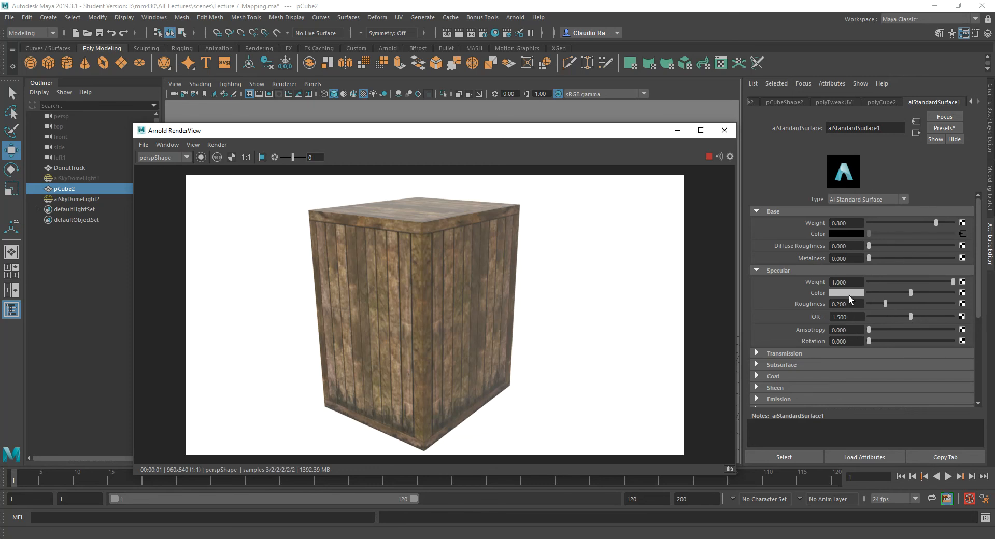
drag(914, 290, 877, 294)
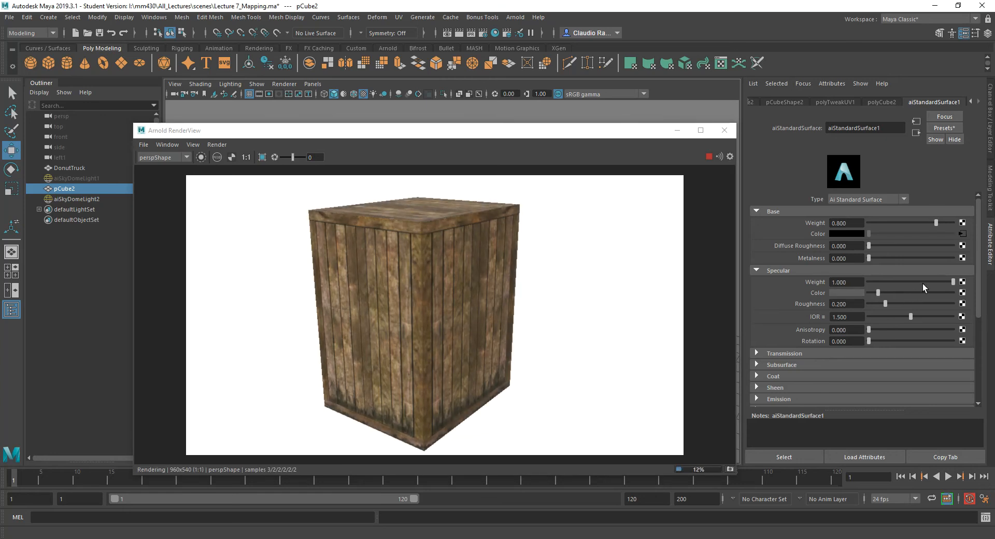
drag(947, 281, 864, 282)
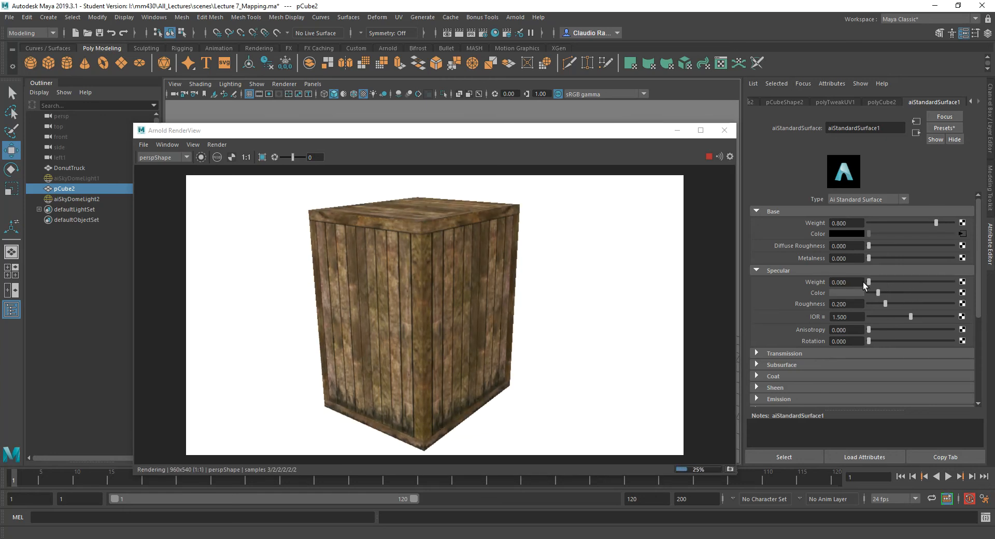